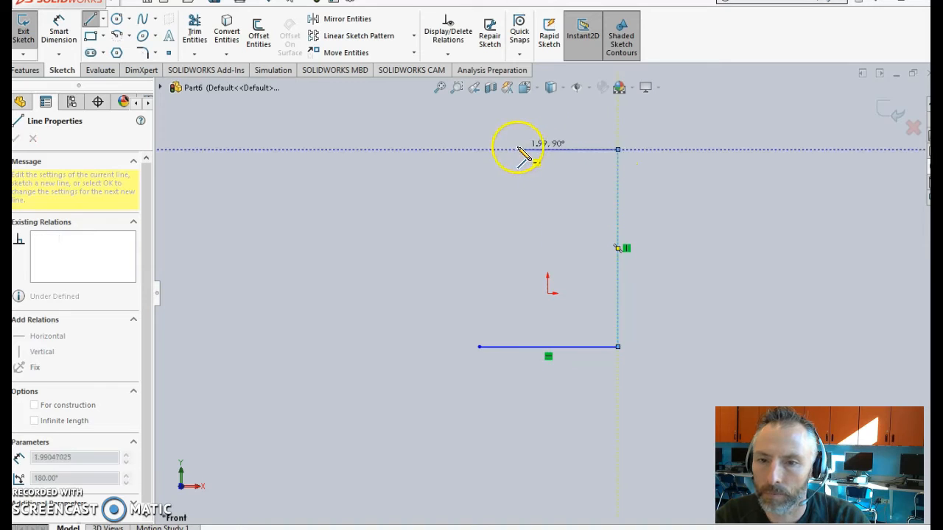
Step: Close the L-shaped profile with a top edge, an inner vertical, a short horizontal ledge and a foot side about 0.87 in high
click(510, 150)
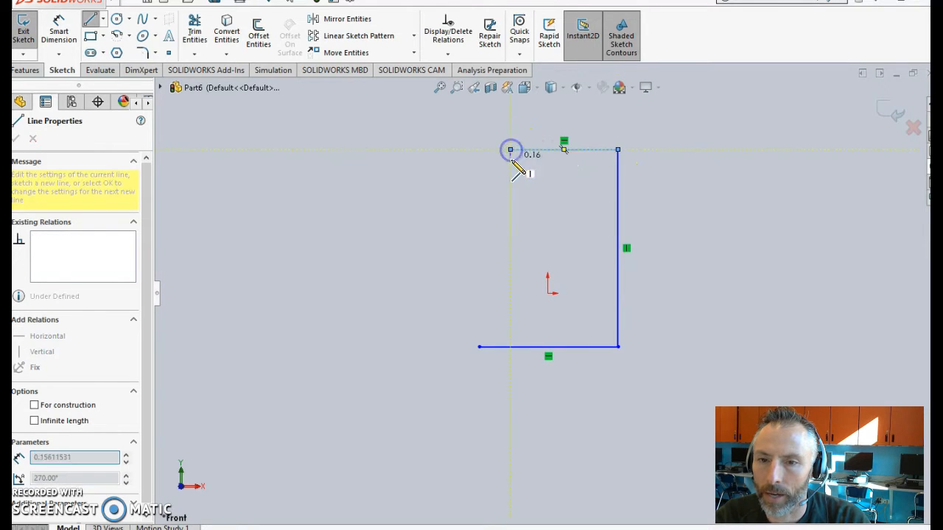
click(510, 302)
click(479, 303)
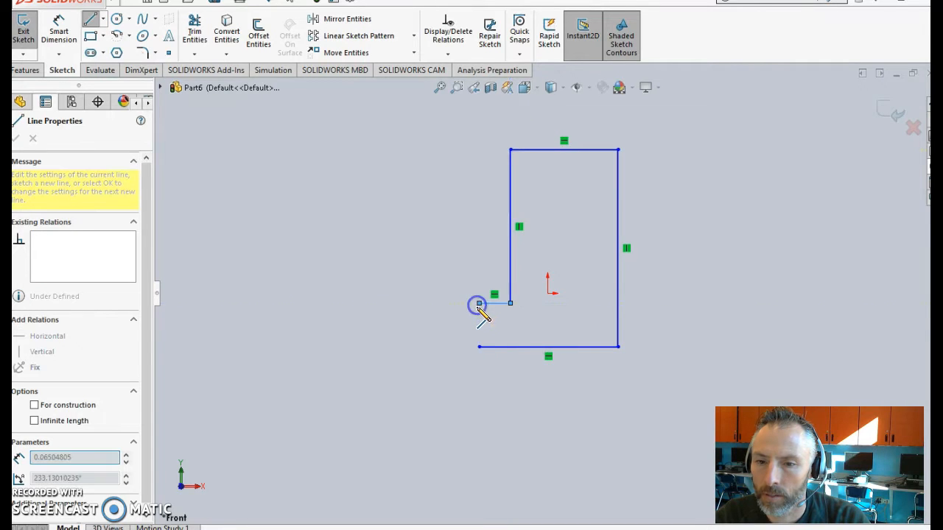
click(479, 346)
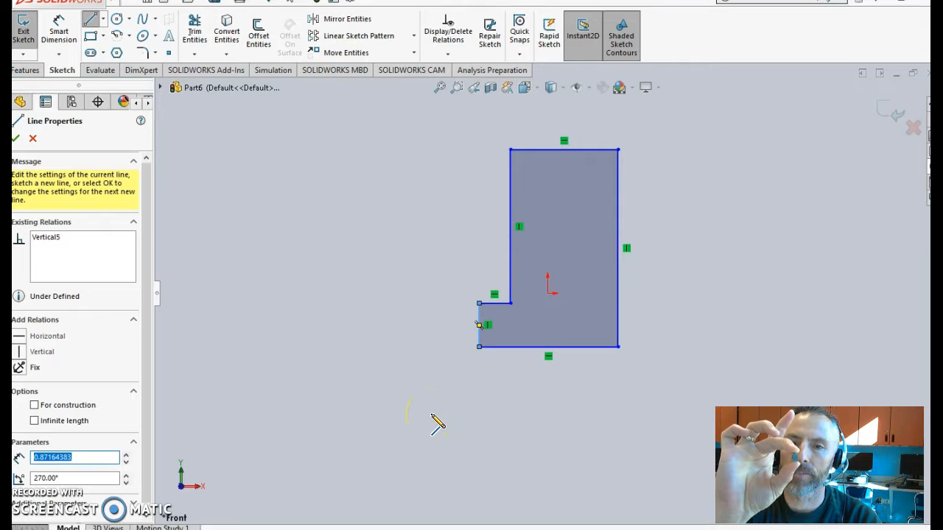
Step: Dimension the profile's overall height as 3/8 in and its base width as 5/16 in
click(59, 29)
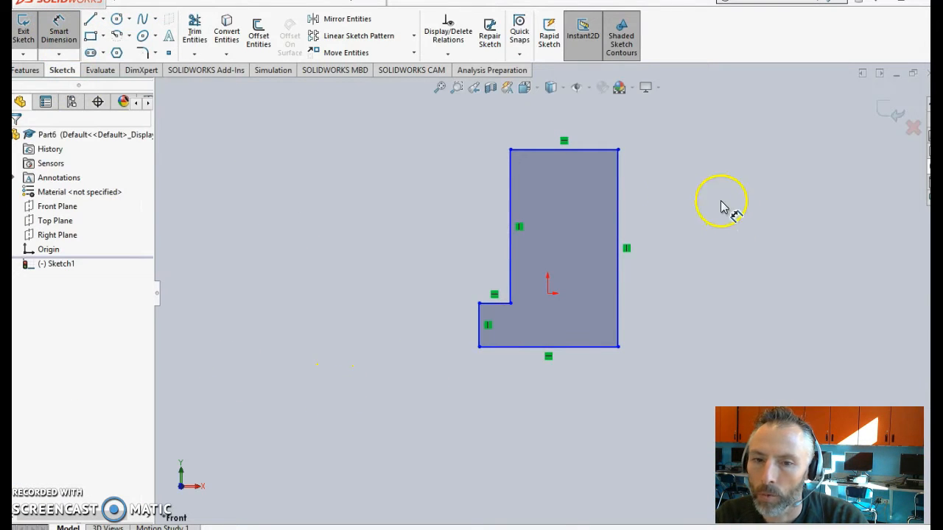
click(619, 208)
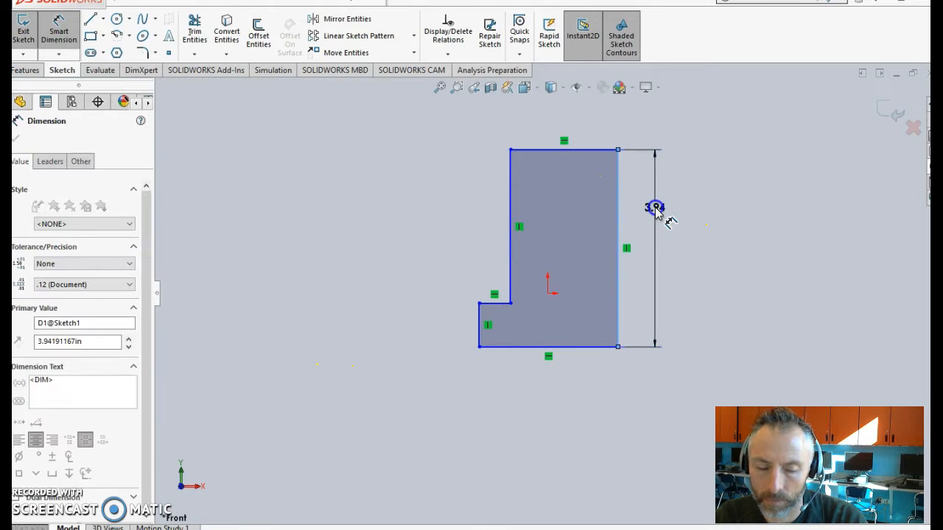
click(655, 211)
text(3/8)
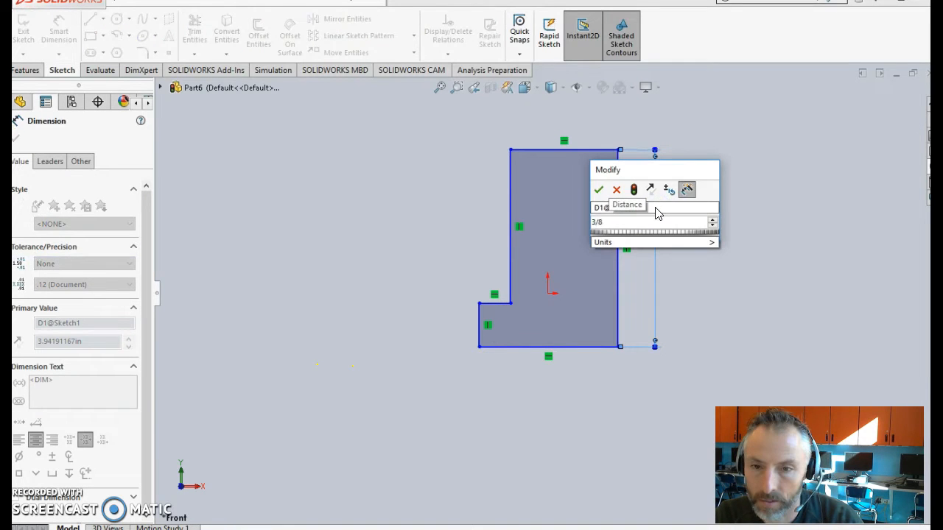
key(Return)
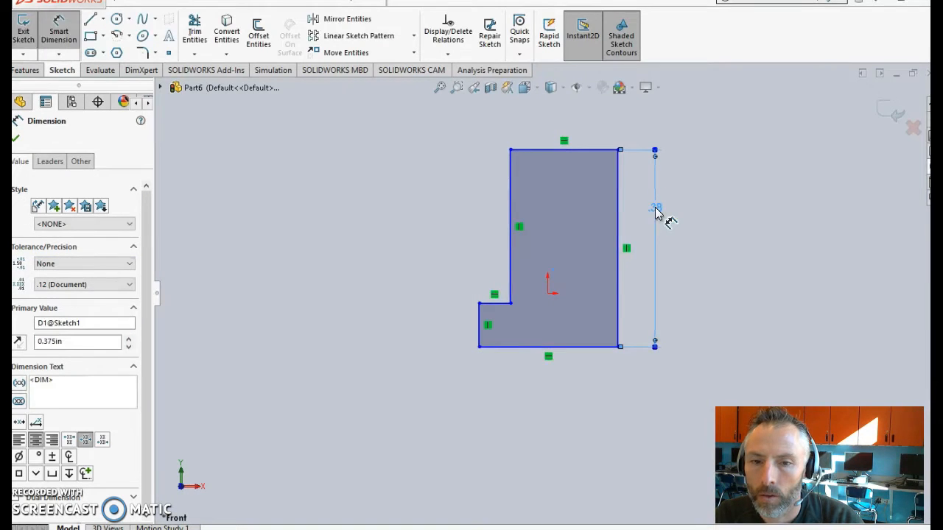
click(592, 349)
click(587, 368)
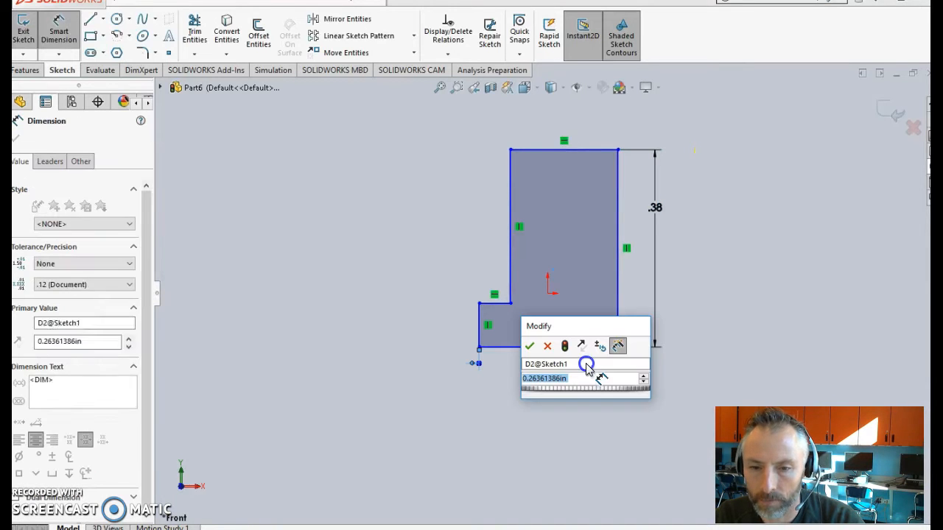
text(5/16)
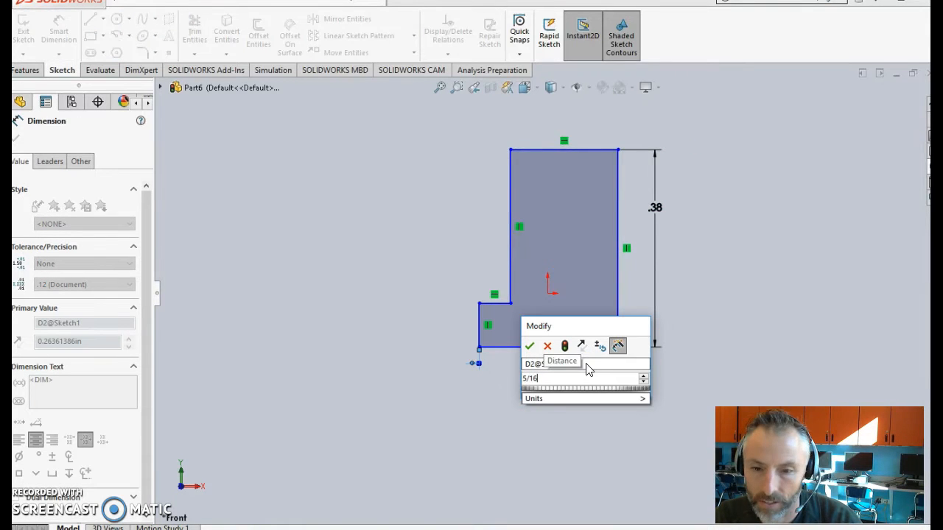
key(Return)
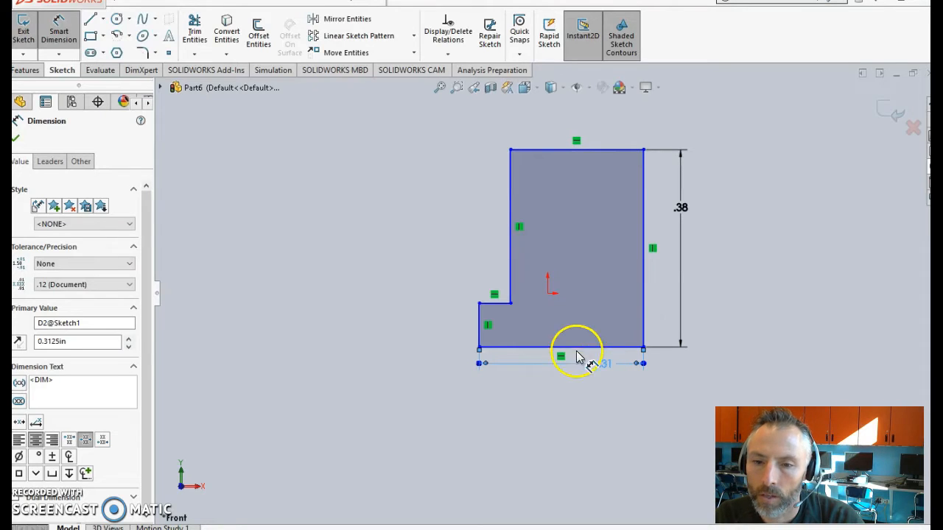
Step: Dimension the foot's ledge width and its height as 1/16 in each
click(500, 305)
click(495, 394)
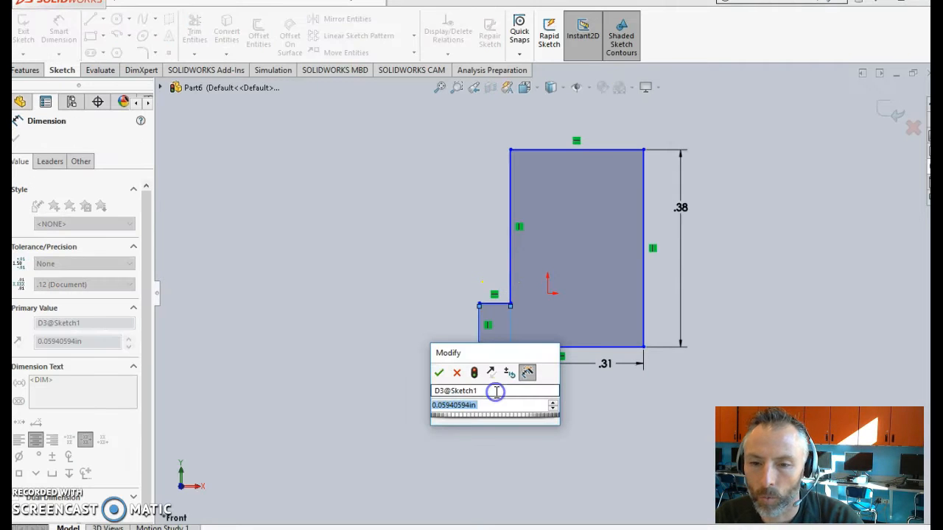
text(1/16)
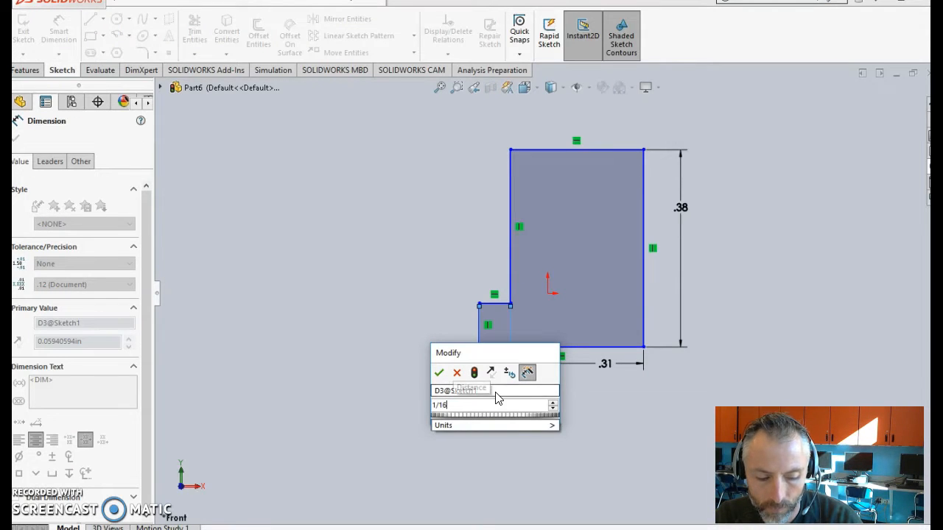
key(Return)
click(481, 318)
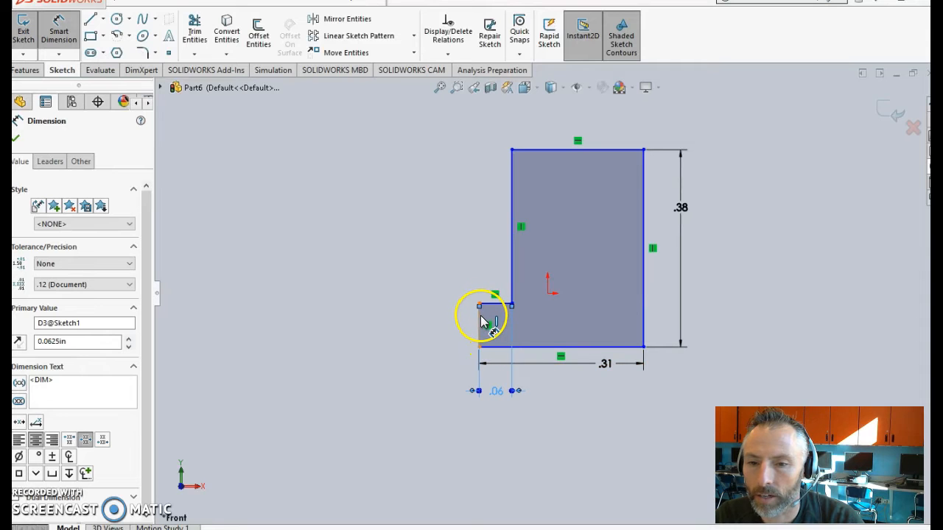
click(450, 317)
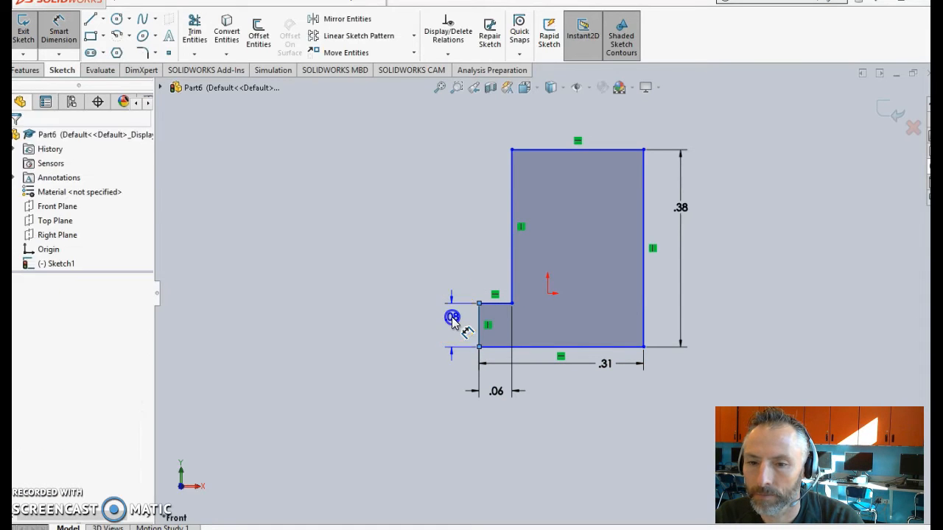
text(.08)
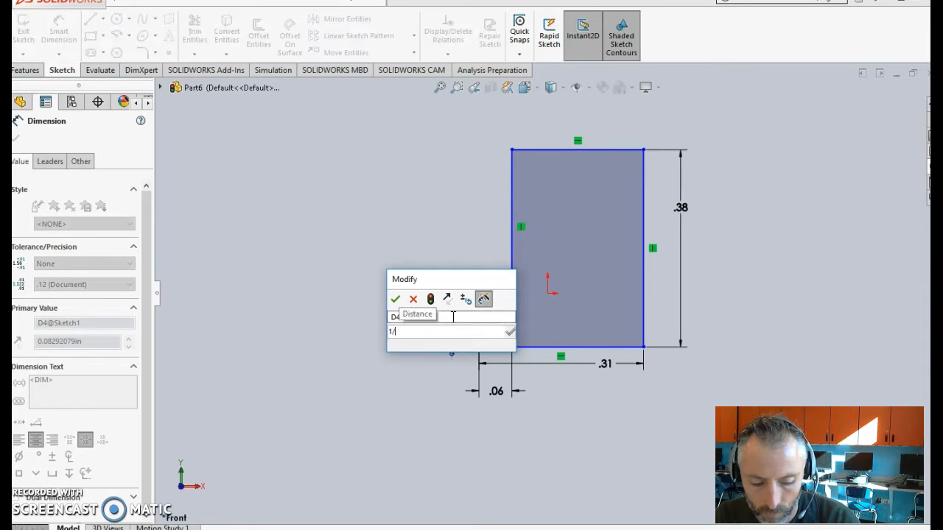
key(Return)
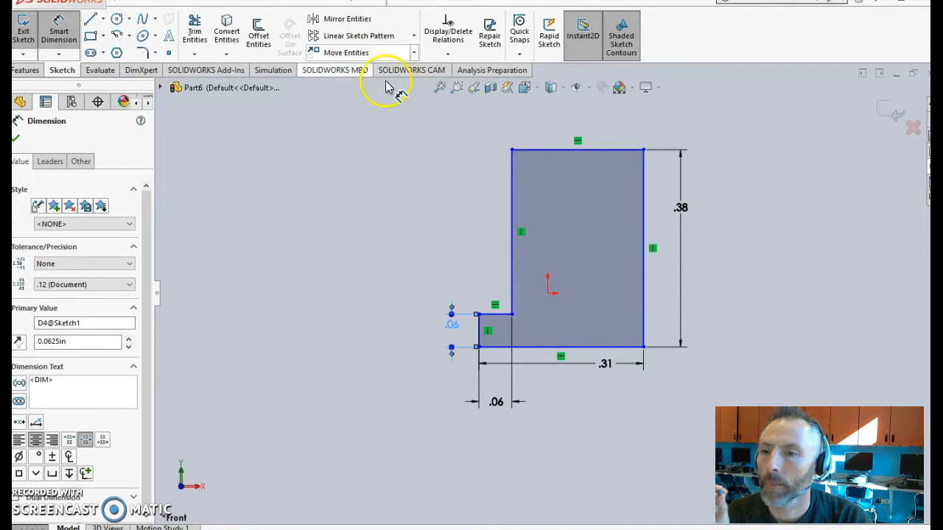
Step: Extrude the L-shaped profile as a blind boss 5/16 in deep
click(25, 70)
click(30, 31)
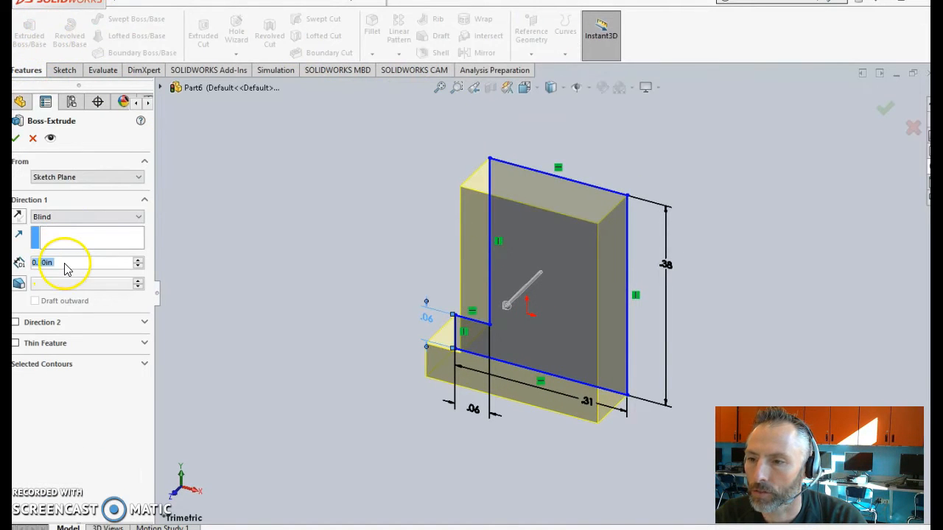
text(5/16)
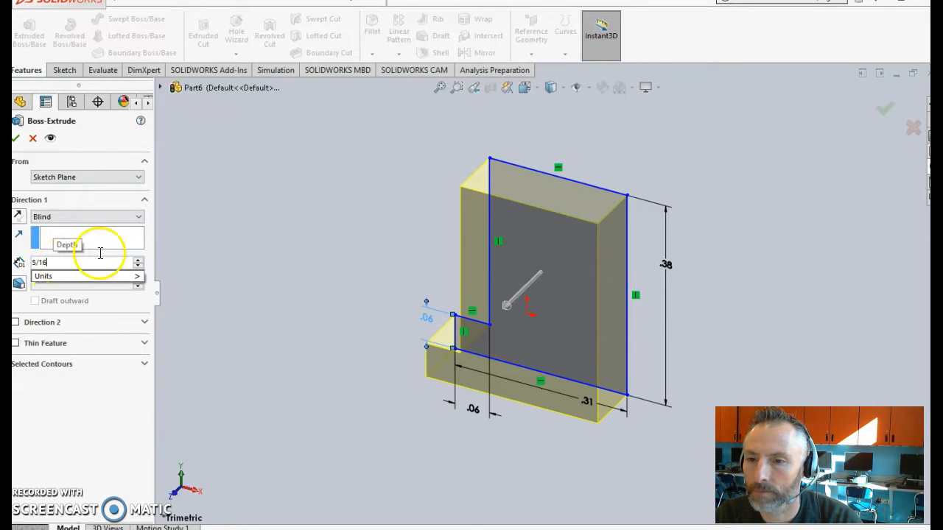
click(284, 250)
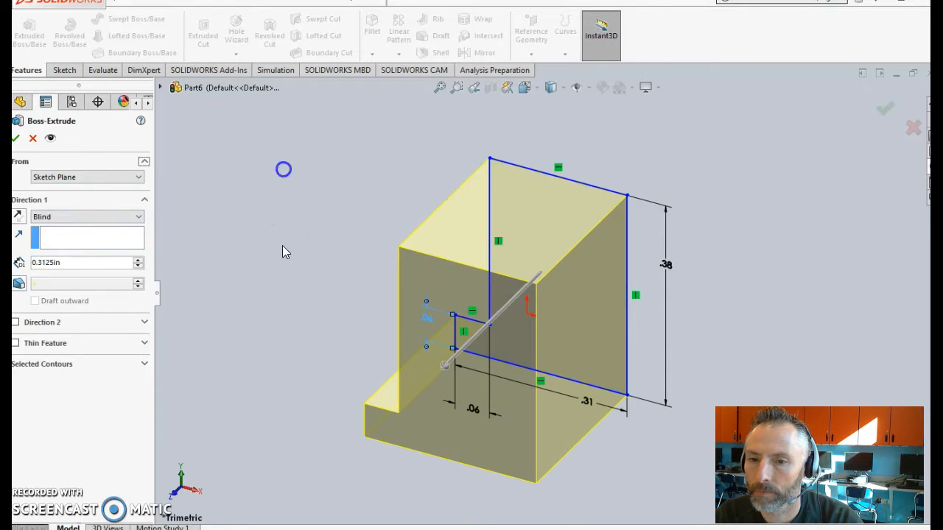
click(16, 138)
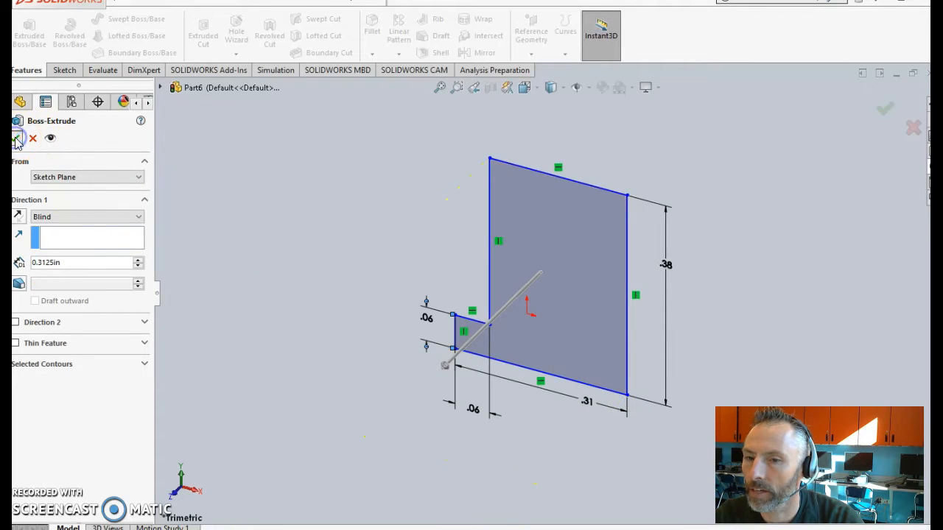
click(271, 187)
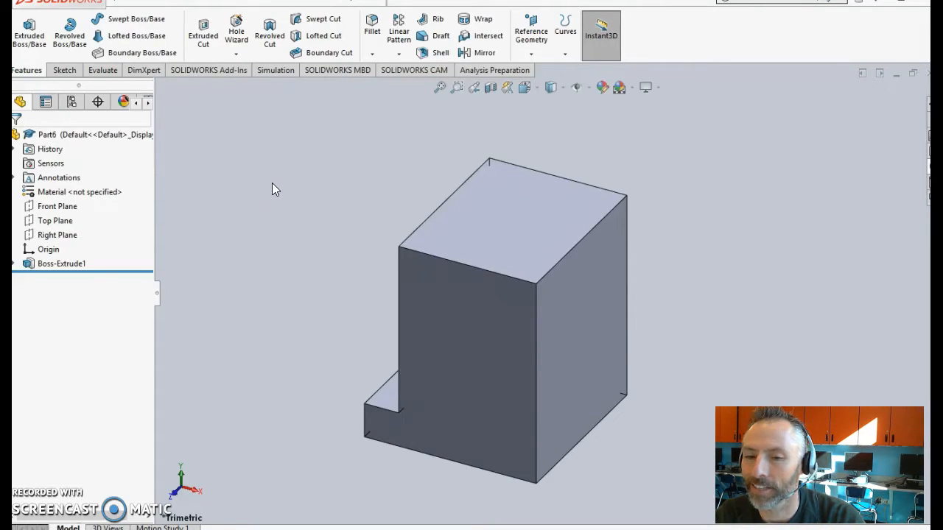
Step: Start a sketch on the block's top face, viewed from above, and draw a circle about 0.20 in in diameter near its middle
click(64, 70)
click(24, 30)
click(494, 210)
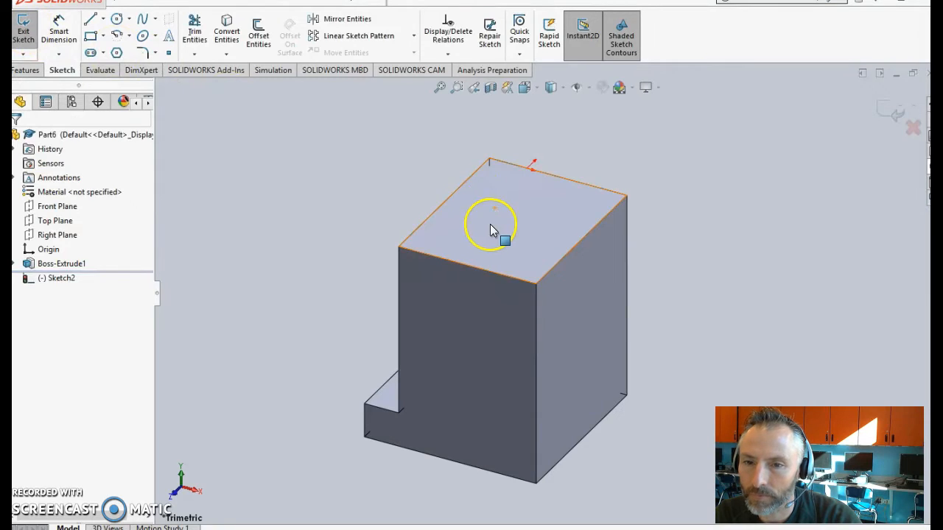
click(530, 87)
click(547, 123)
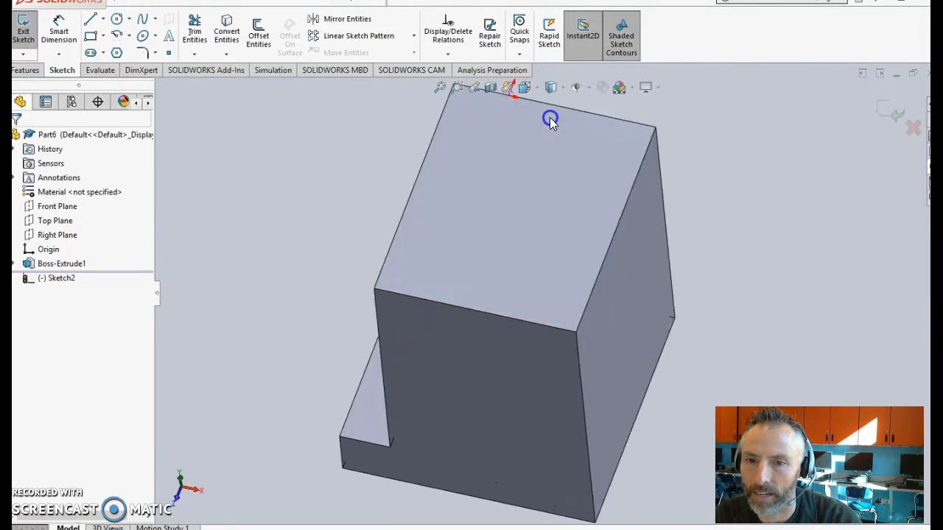
click(117, 20)
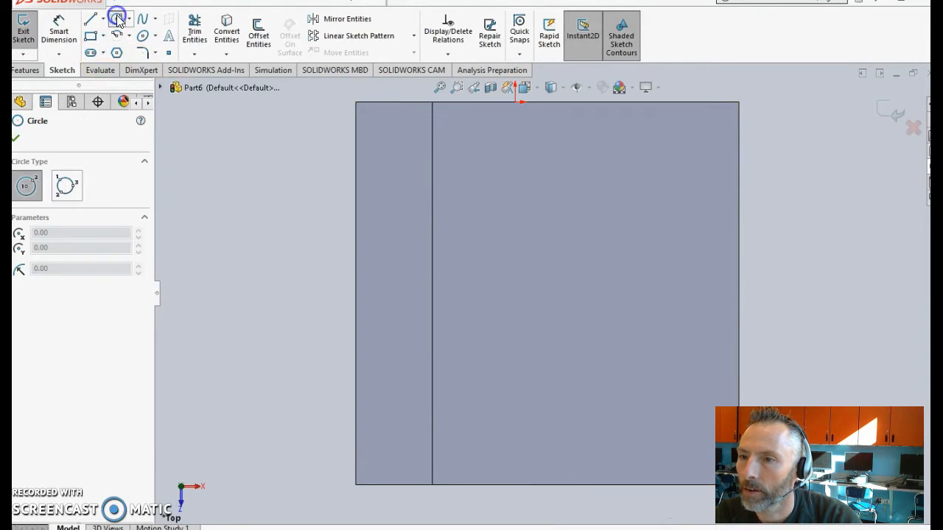
drag(555, 295, 501, 189)
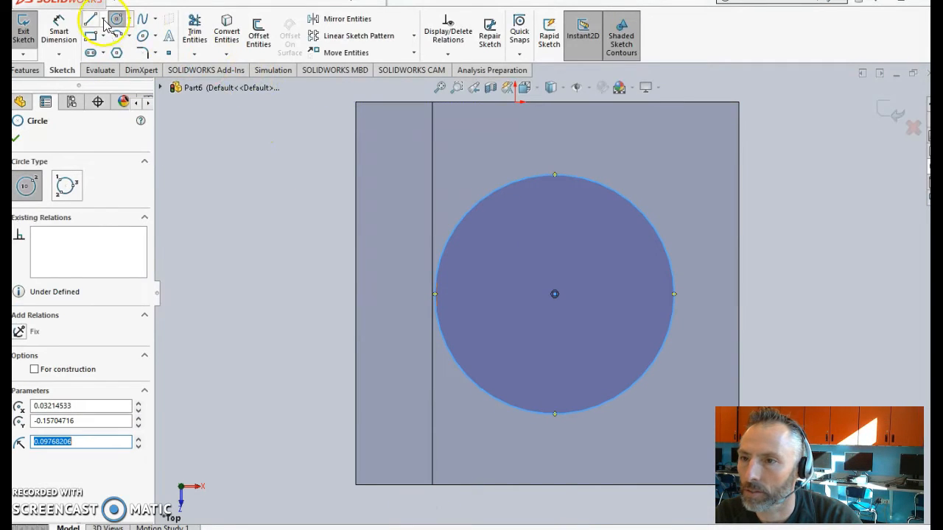
Step: Dimension the circle's diameter as 3/16 in
click(58, 31)
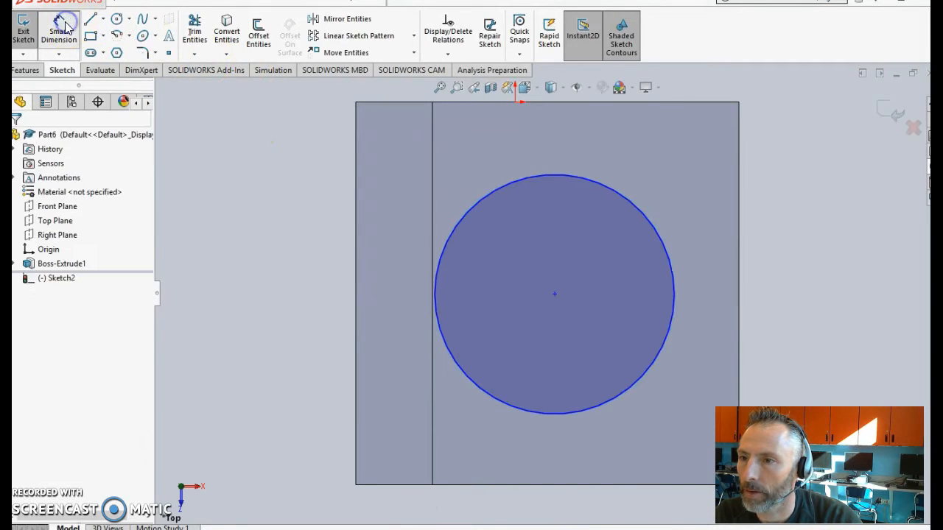
click(576, 179)
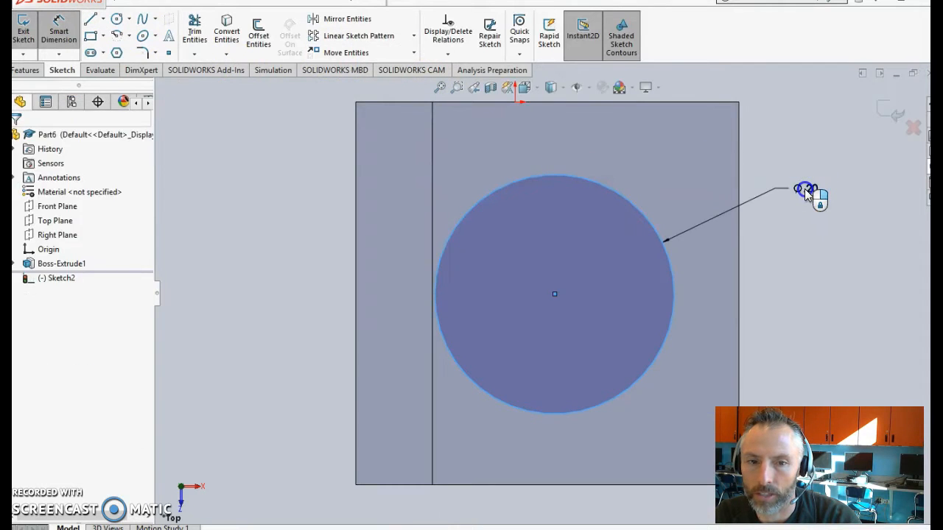
click(805, 188)
text(3)
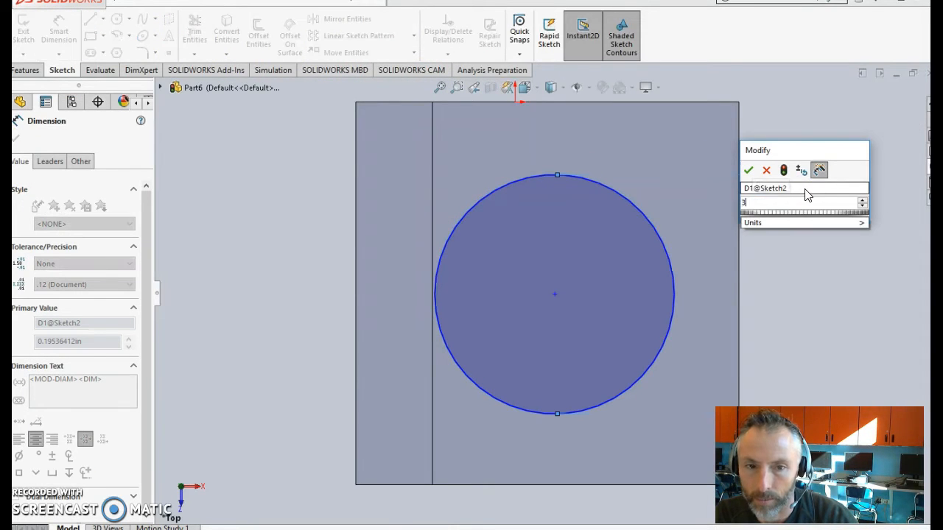
text(/16)
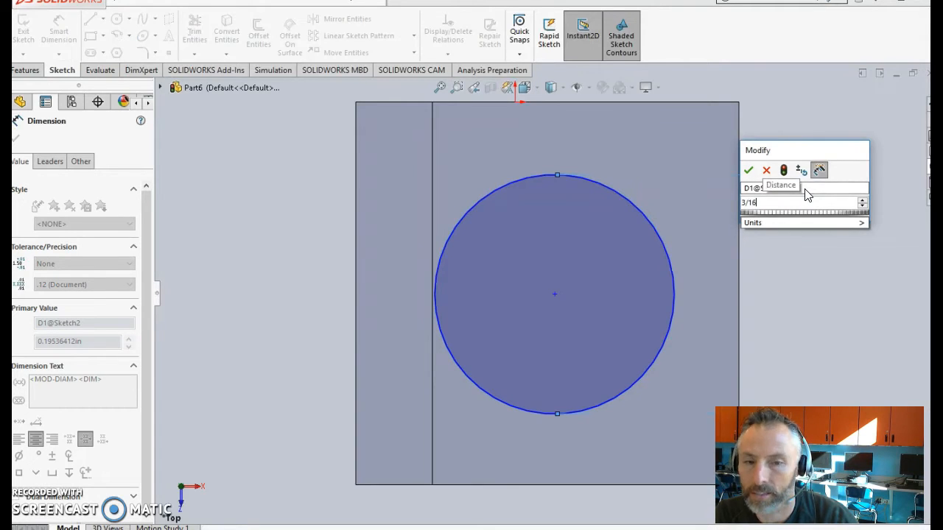
key(Return)
click(761, 200)
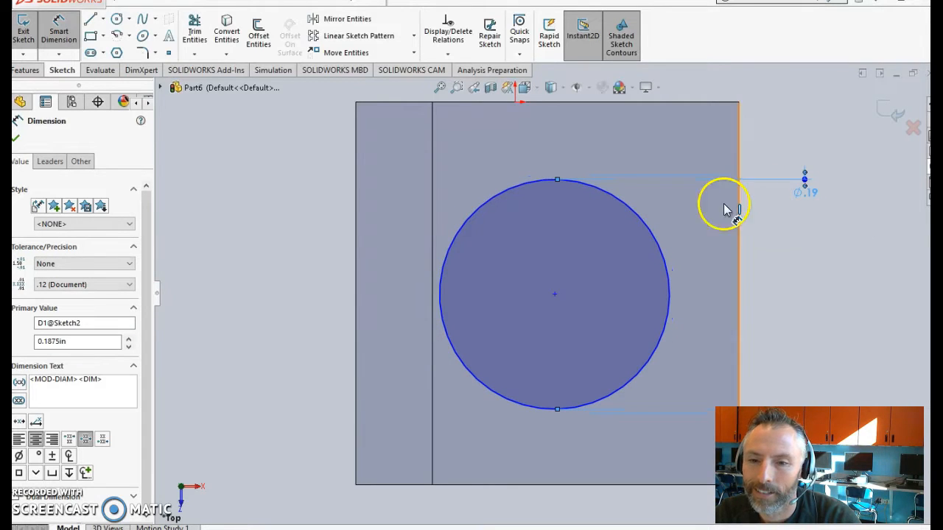
Step: Dimension the distance from the circle's centre to the block's right edge as 5/32 in
click(564, 292)
click(558, 294)
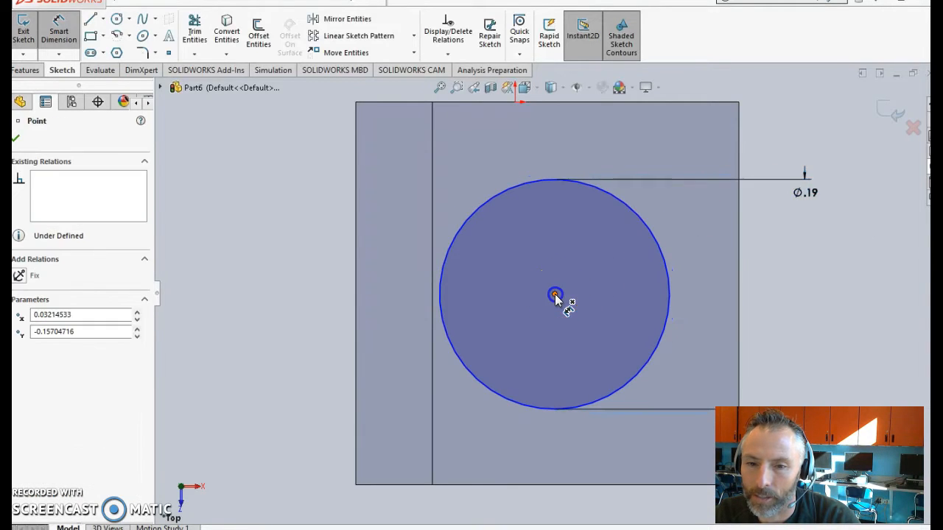
click(742, 290)
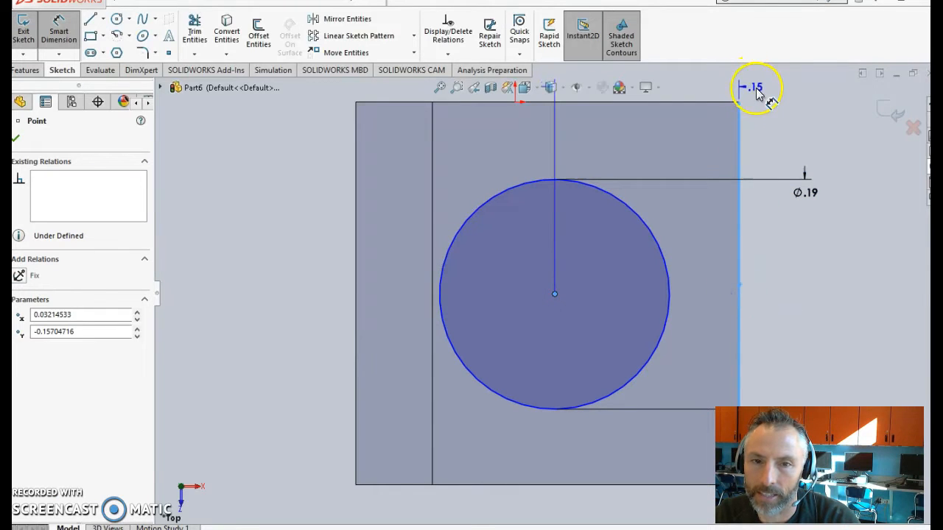
click(795, 91)
text(5/3)
key(Return)
Step: Dimension the distance from the circle's centre to the block's back edge as 5/32 in
click(546, 293)
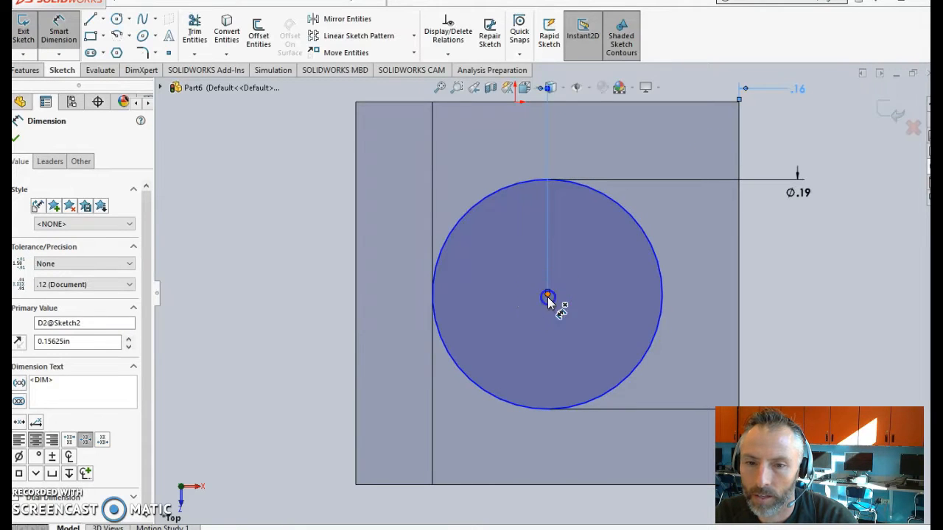
click(548, 295)
click(626, 107)
click(840, 214)
text(5/16)
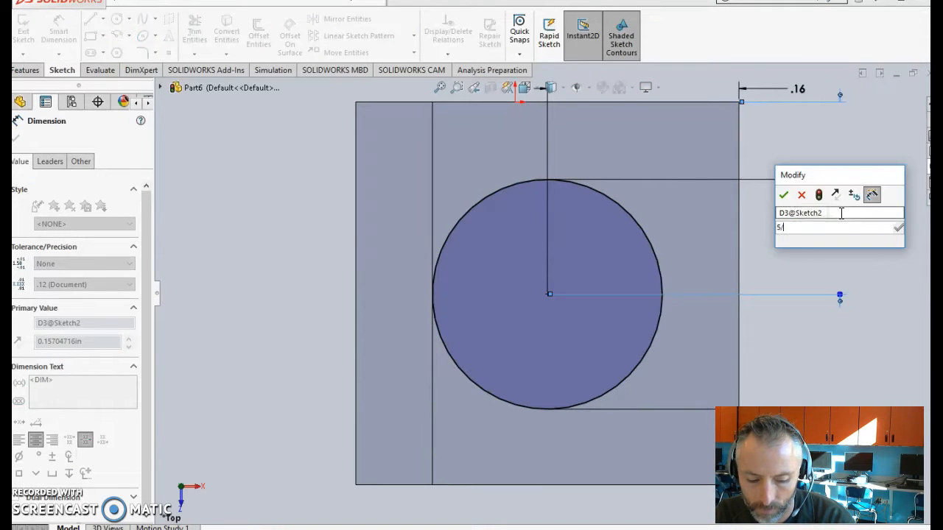
key(Return)
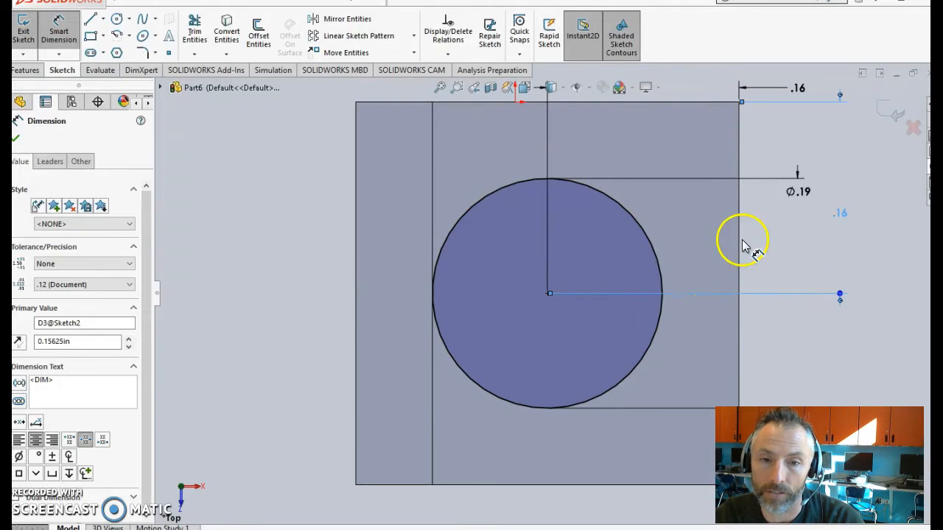
Step: Extrude the circle on the block's top face upward by 1/16 in as a round stud
click(26, 70)
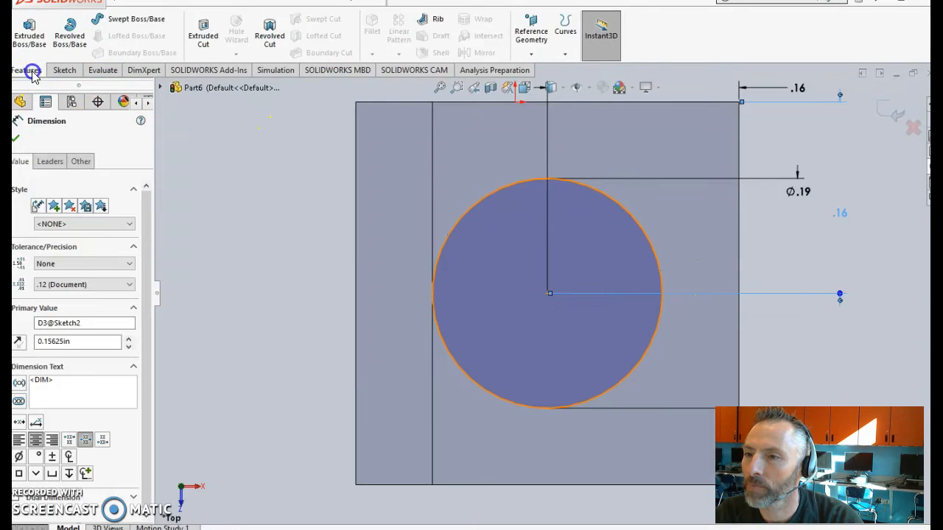
click(30, 33)
middle_drag(269, 314, 284, 202)
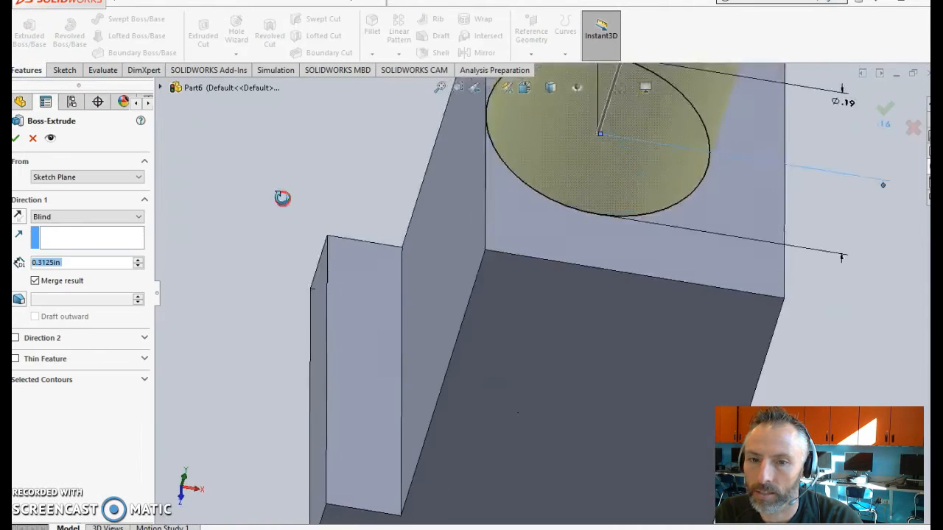
scroll(294, 217, up, 5)
click(78, 263)
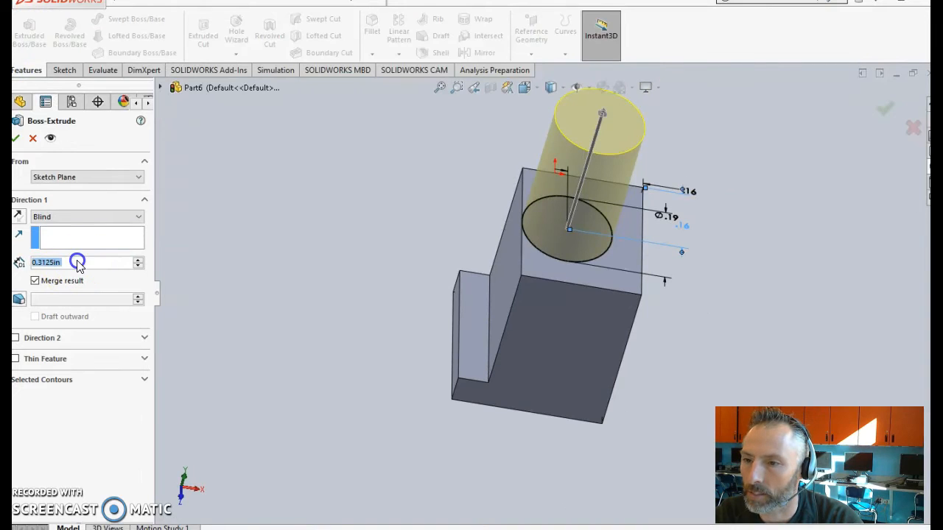
text(1/16)
key(Return)
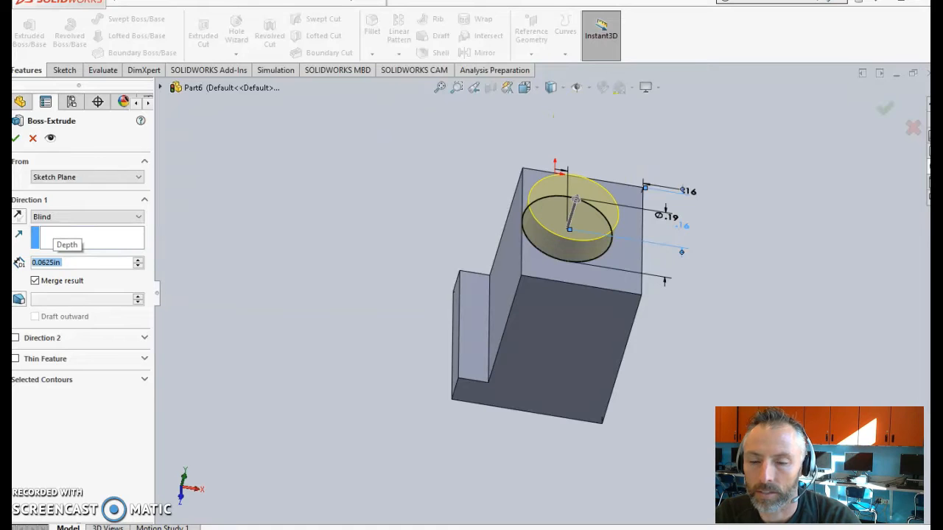
click(16, 138)
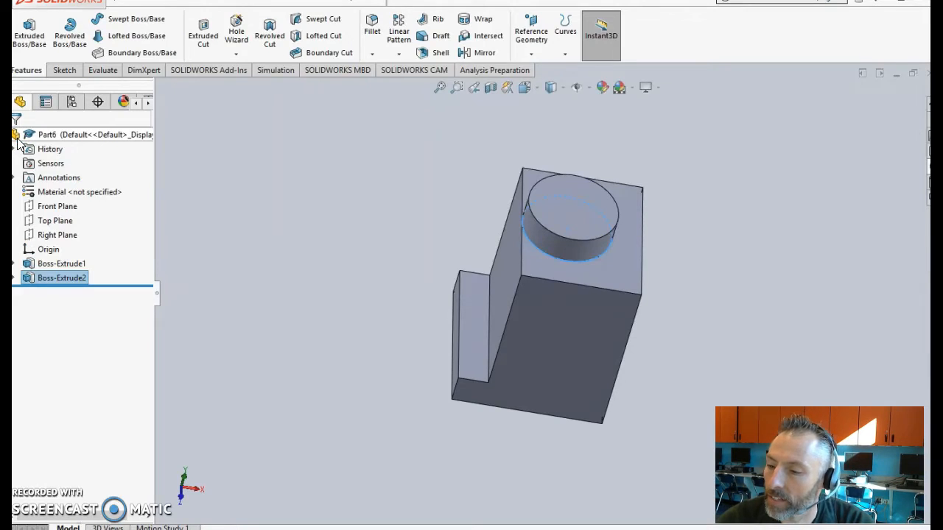
Step: Start a sketch on the vertical face above the foot, viewed from the left, and draw a circle about 0.19 in in diameter near its middle
click(67, 71)
click(25, 29)
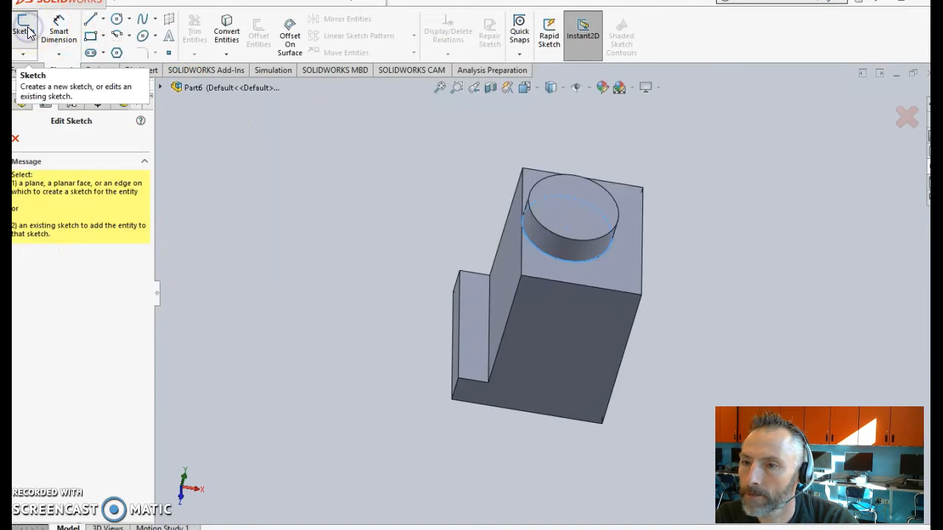
mouse_move(337, 254)
middle_down()
mouse_move(350, 169)
mouse_move(426, 247)
middle_up()
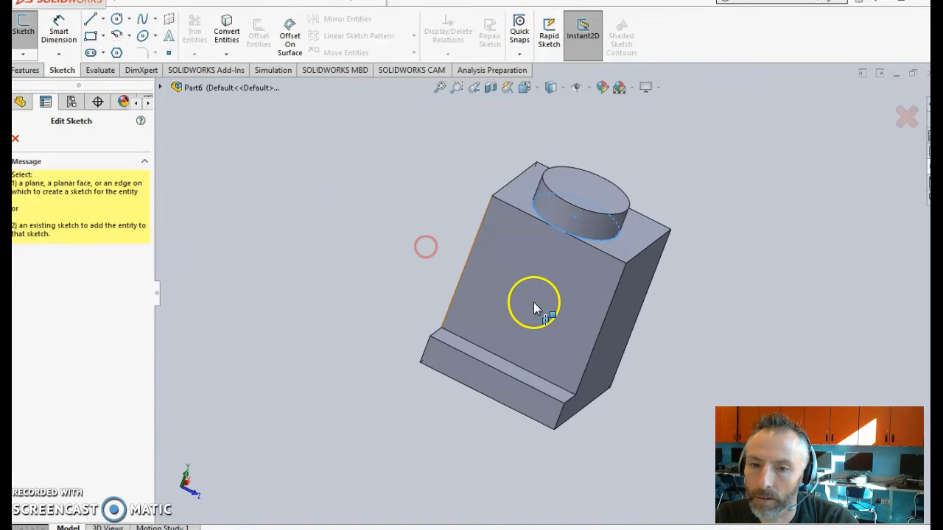
click(548, 298)
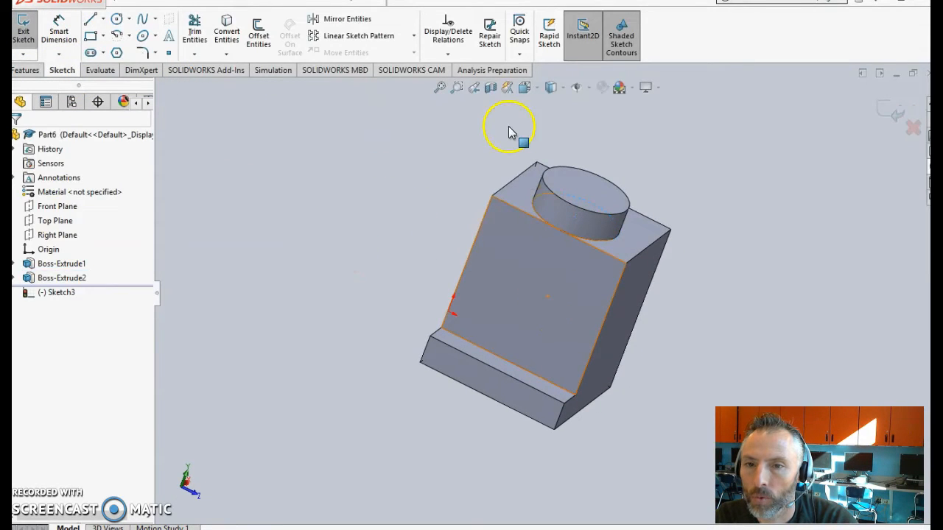
click(524, 87)
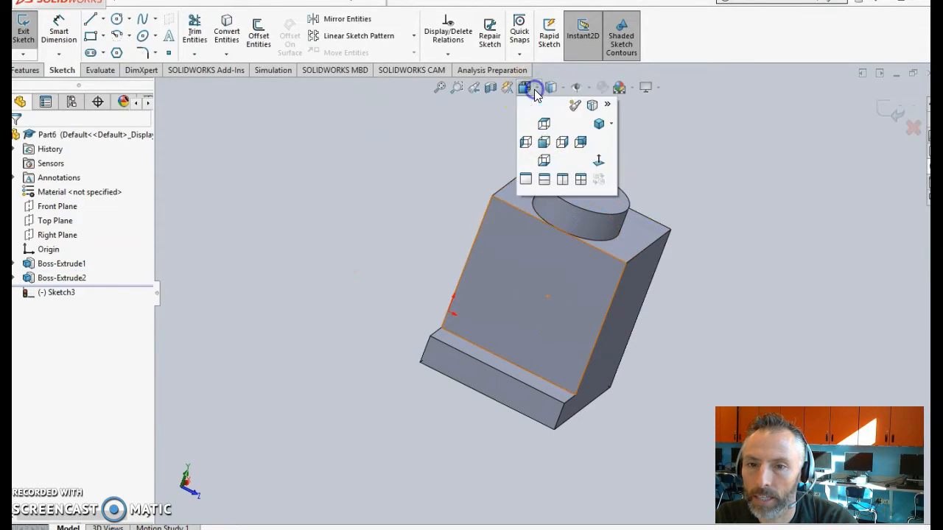
click(525, 142)
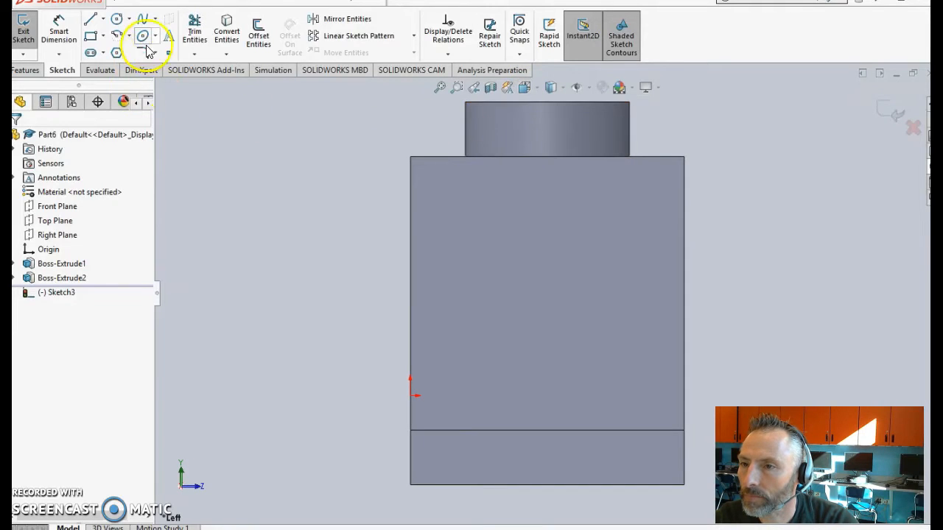
click(116, 20)
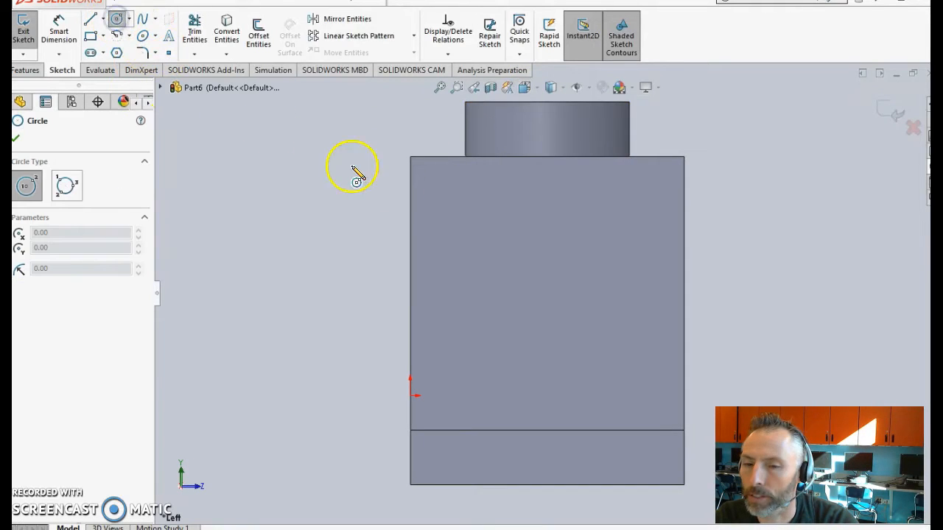
click(548, 281)
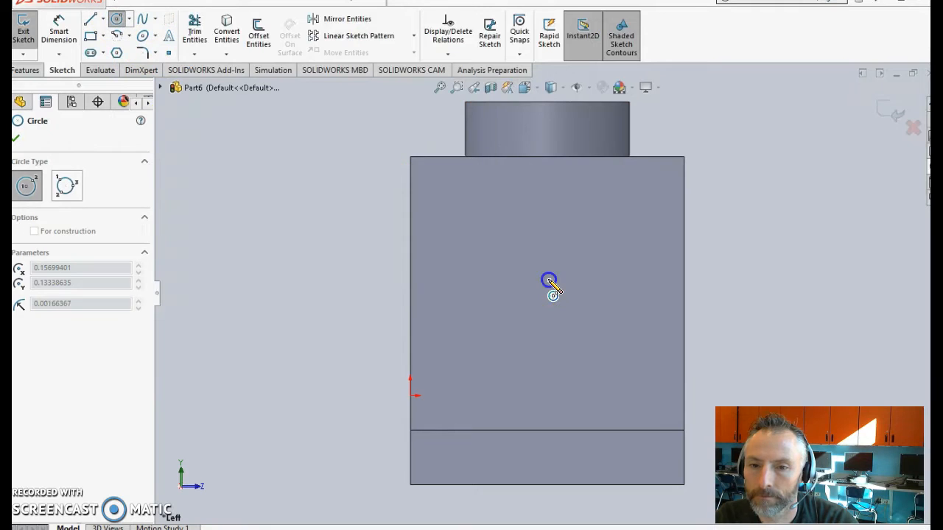
click(492, 220)
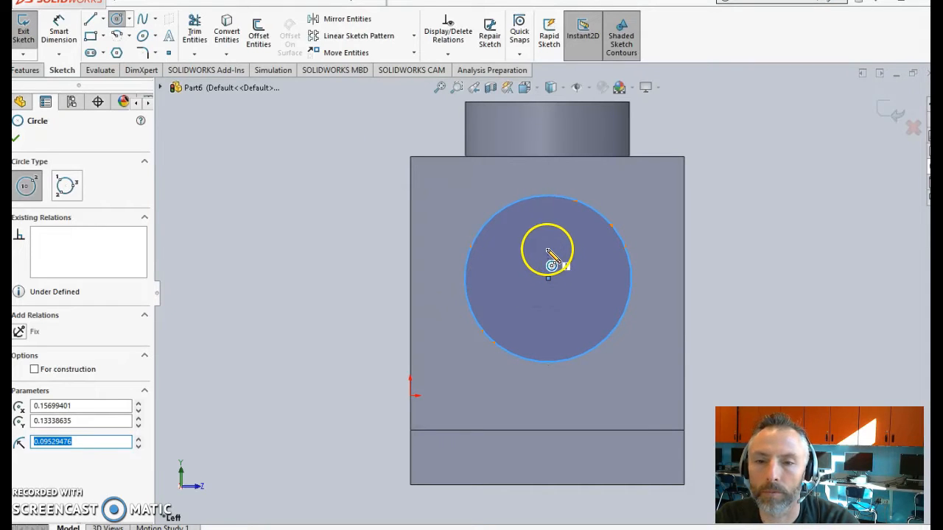
Step: Dimension the diameter of the circle on the side face as 3/16 in
click(59, 31)
click(506, 207)
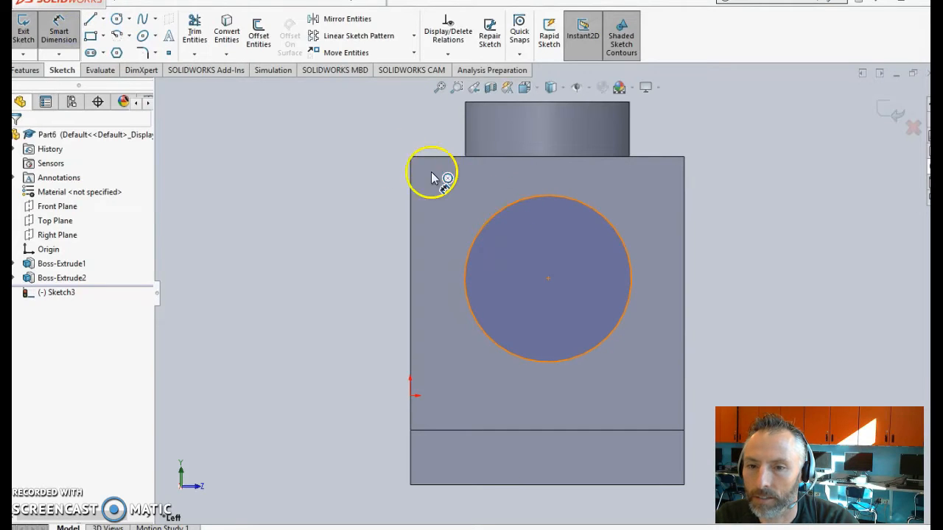
click(325, 145)
text(3/16)
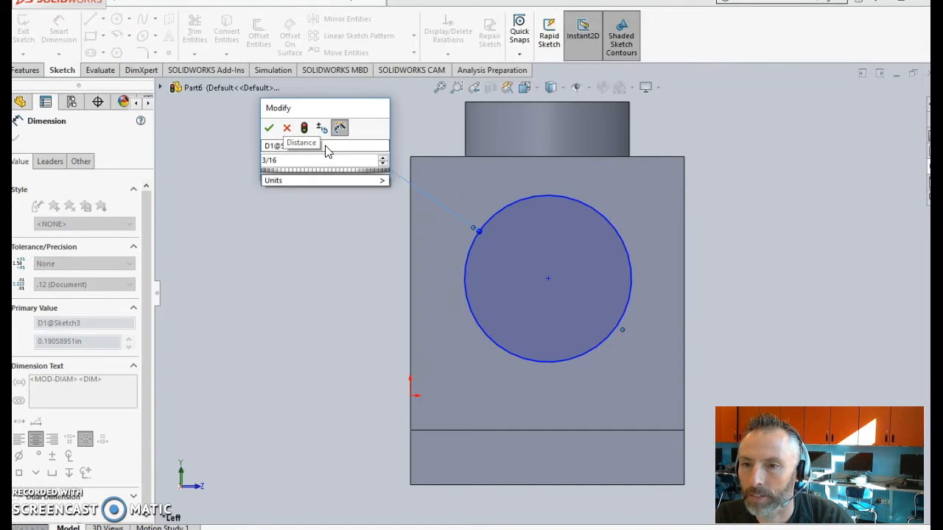
key(Return)
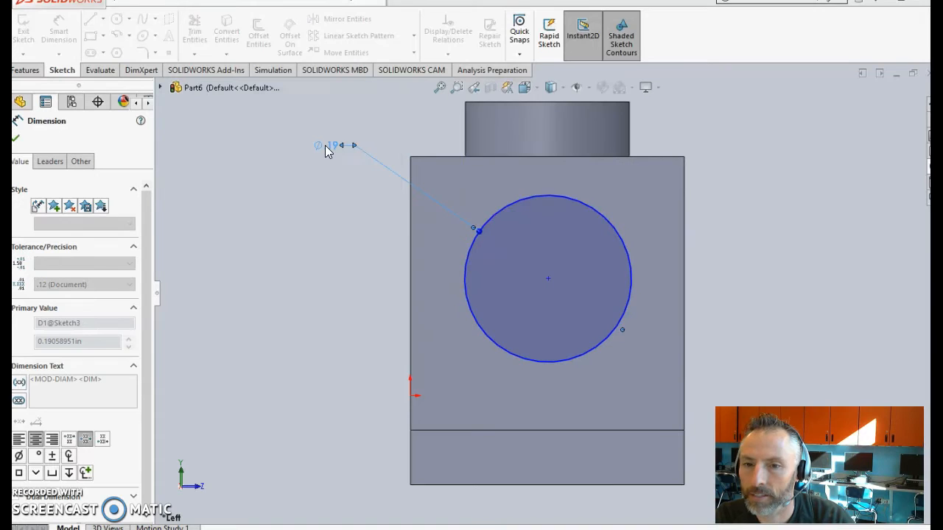
click(461, 172)
Step: Dimension the distance from the side-face circle's centre to the face's right vertical edge as 5/32 in
click(549, 280)
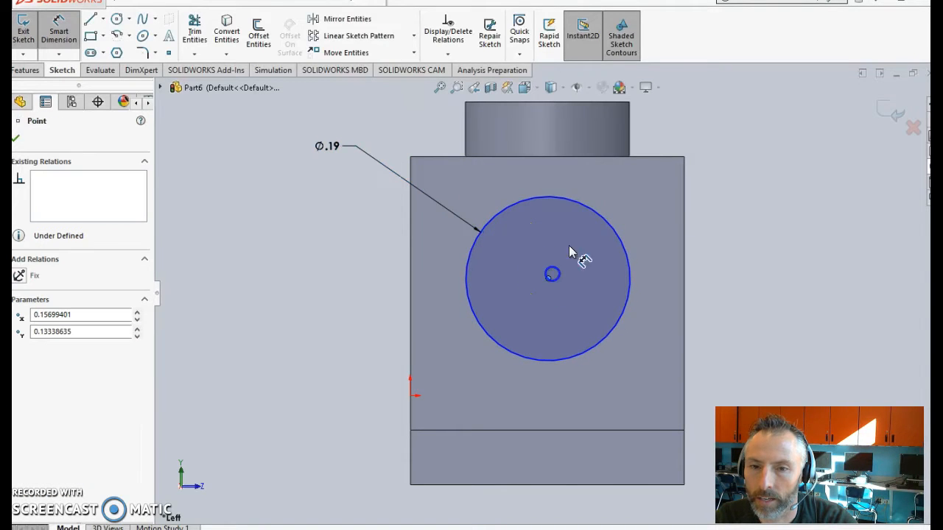
click(684, 212)
click(686, 102)
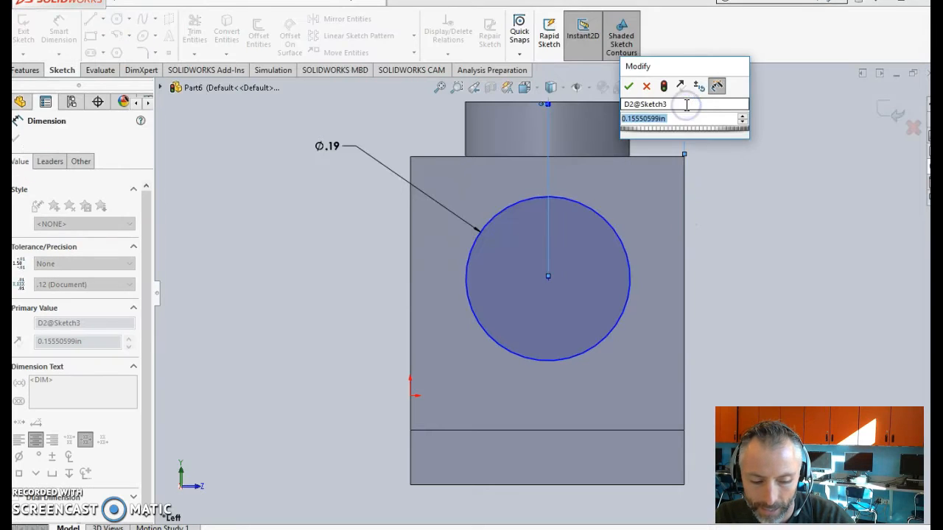
text(5/32)
key(Return)
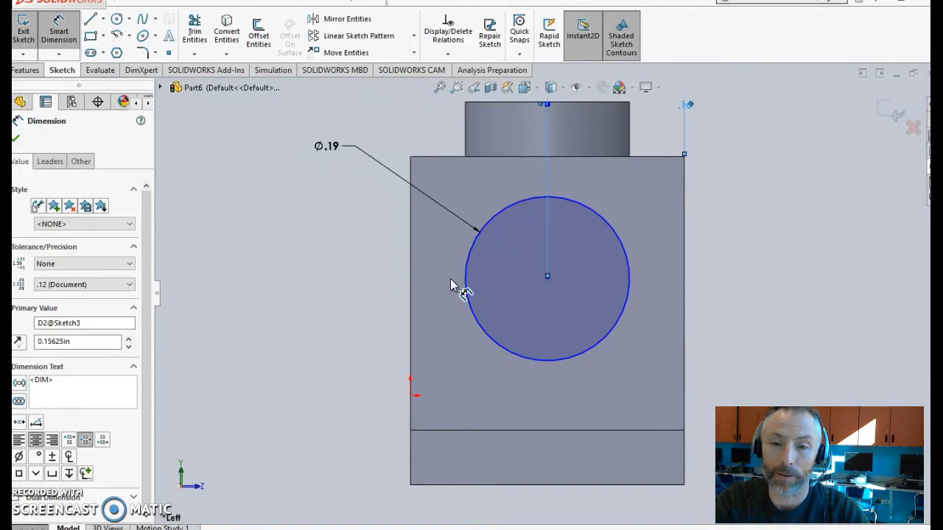
Step: Dimension the distance from the side-face circle's centre to the block's top edge as 5/32 in
click(494, 297)
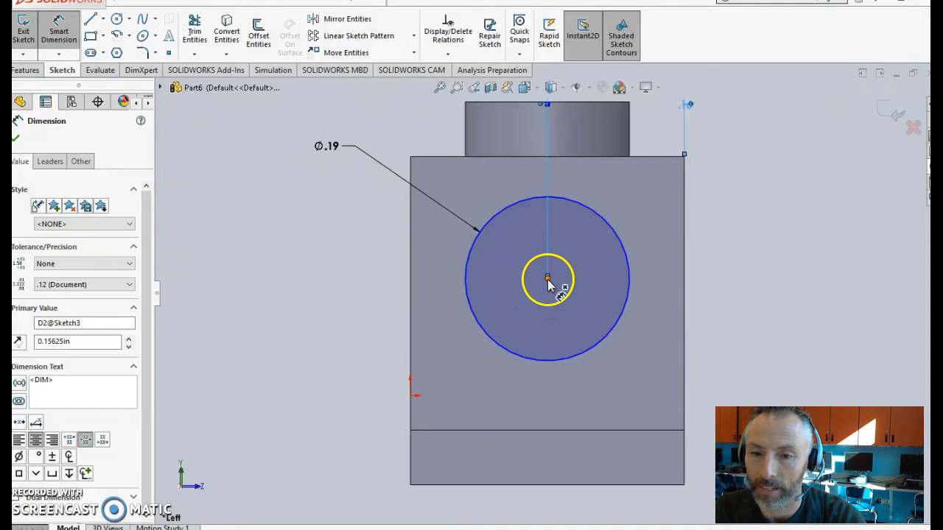
click(548, 279)
click(647, 156)
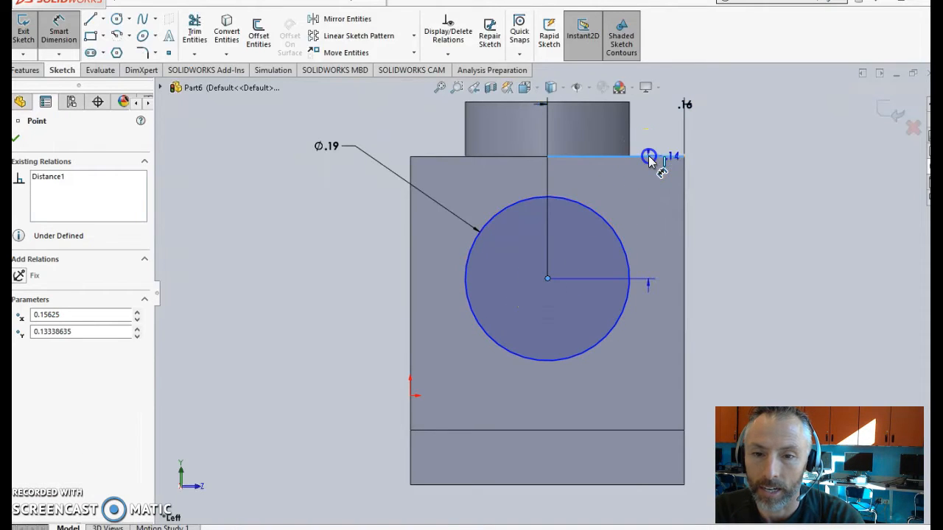
click(764, 225)
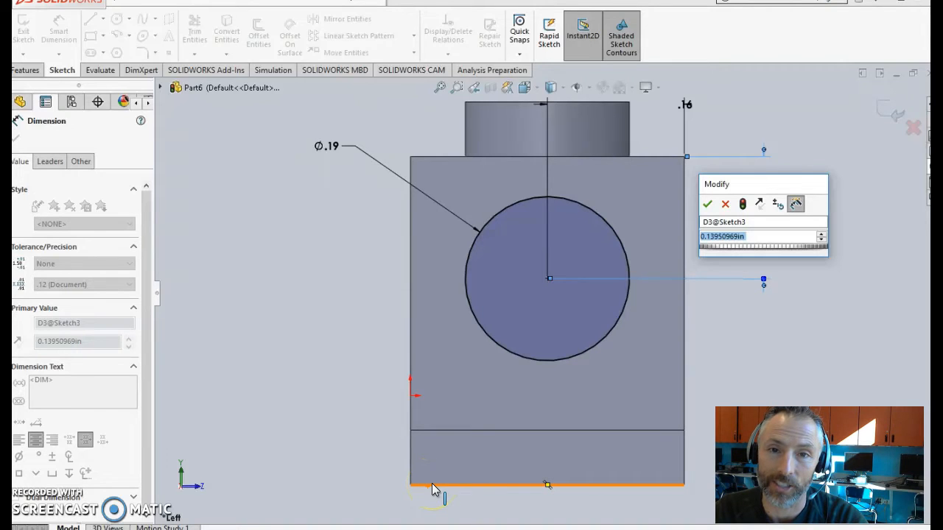
click(432, 435)
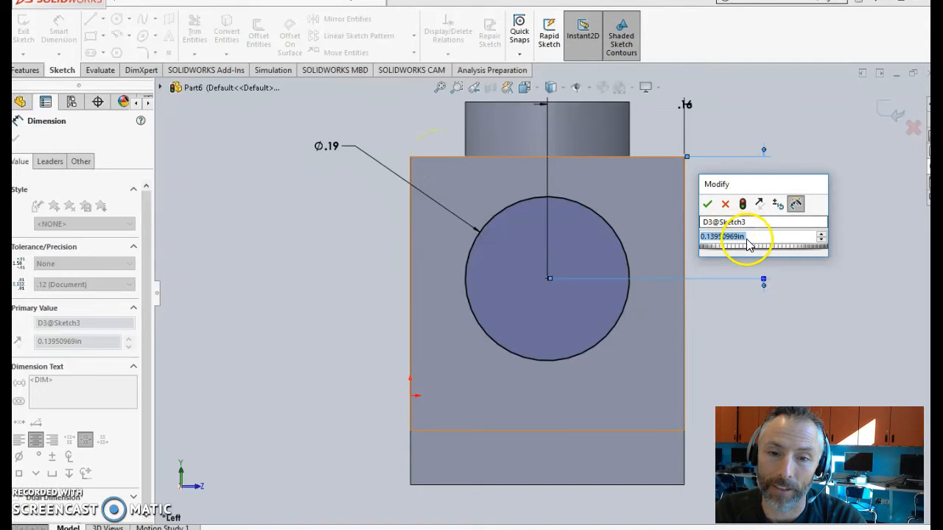
text(5/32)
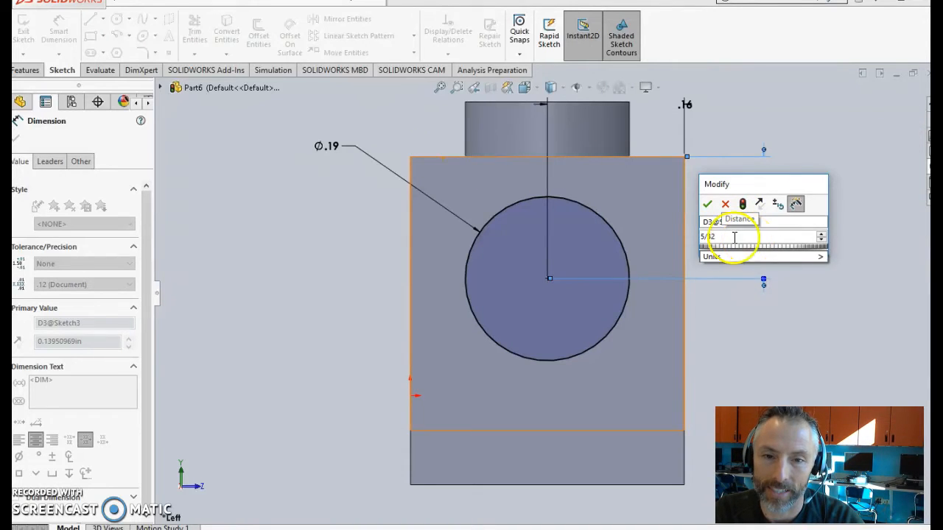
click(707, 204)
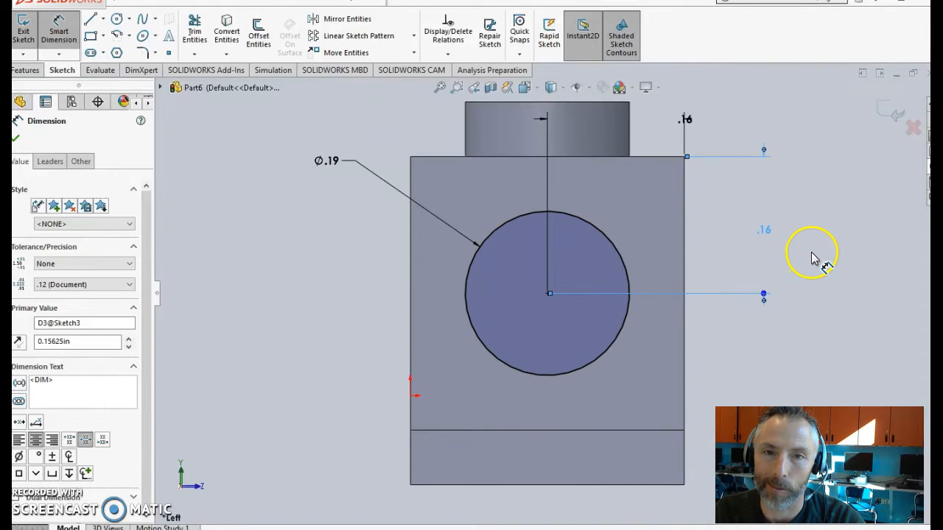
Step: Extrude the side-face circle 0.0625 in outward from the block as a second stud
click(28, 71)
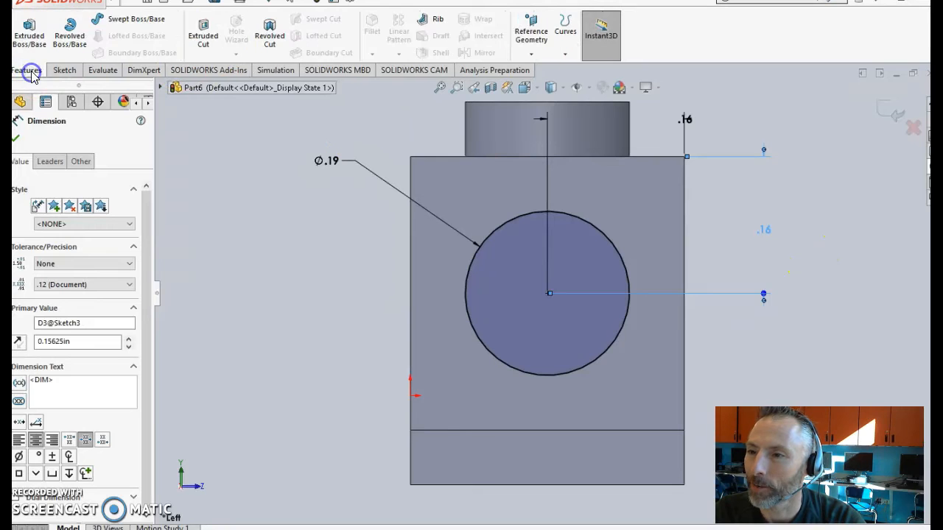
click(28, 34)
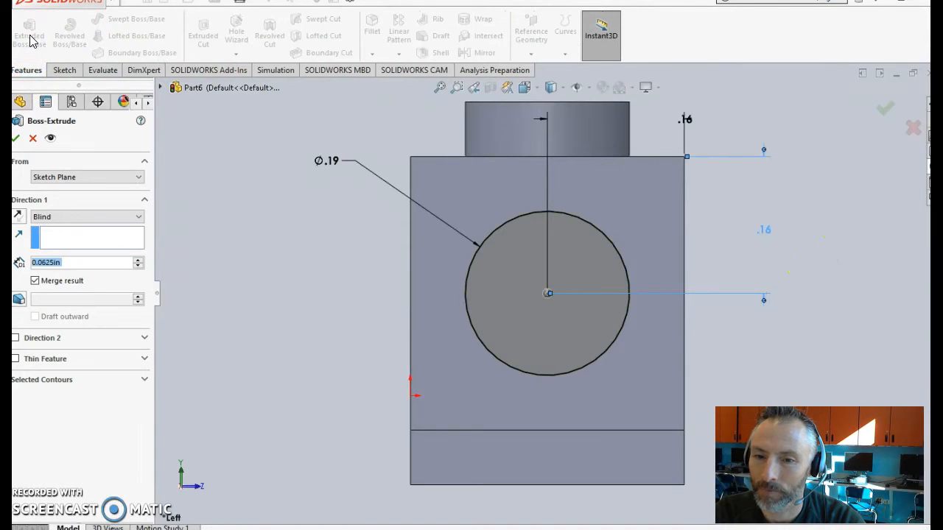
middle_drag(773, 283, 781, 266)
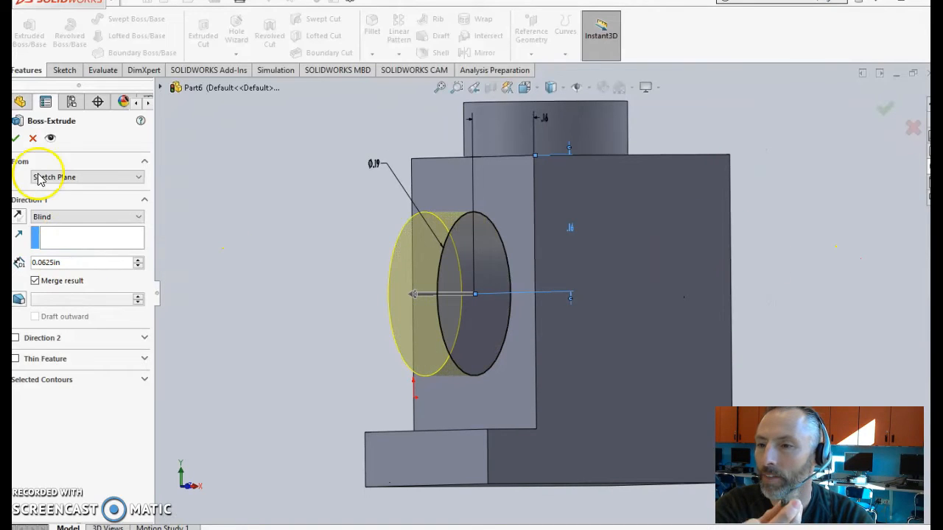
click(16, 139)
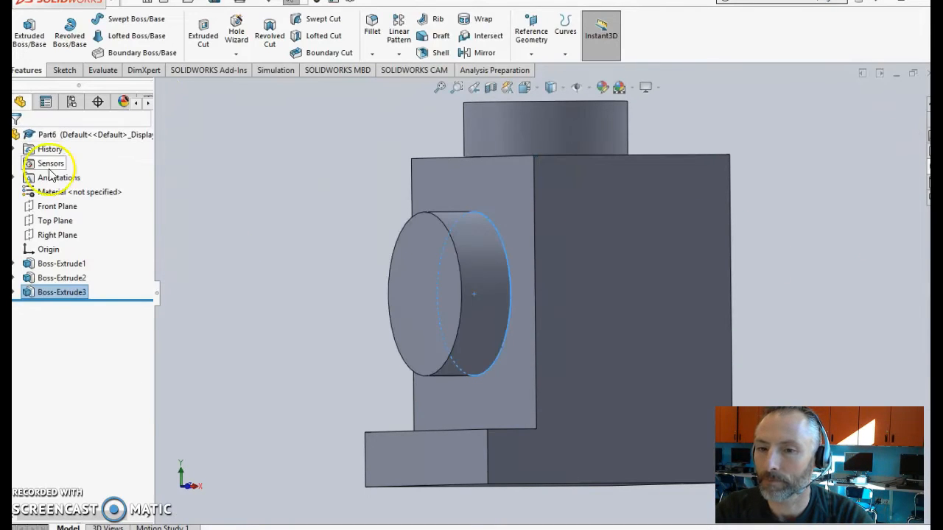
click(271, 295)
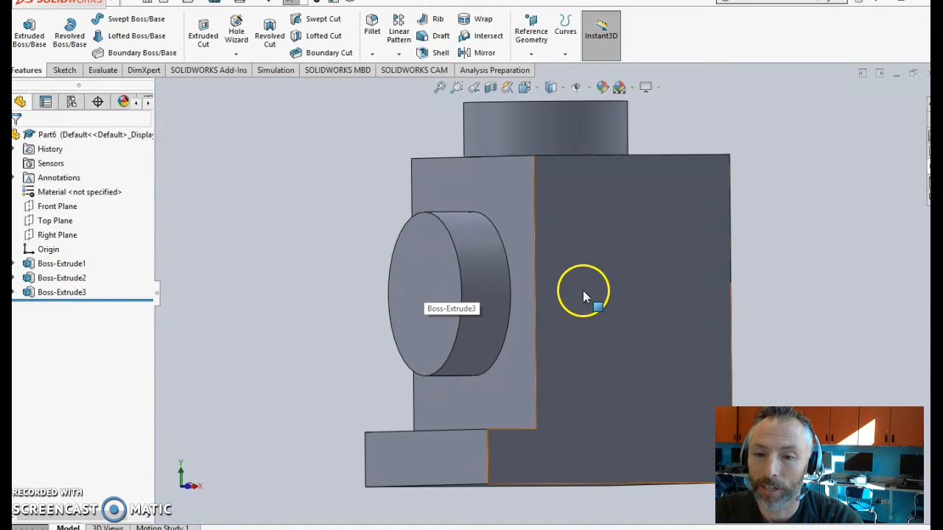
Step: Shell the block with a 1/16 in wall thickness, removing its bottom face
middle_drag(583, 290, 581, 257)
click(427, 58)
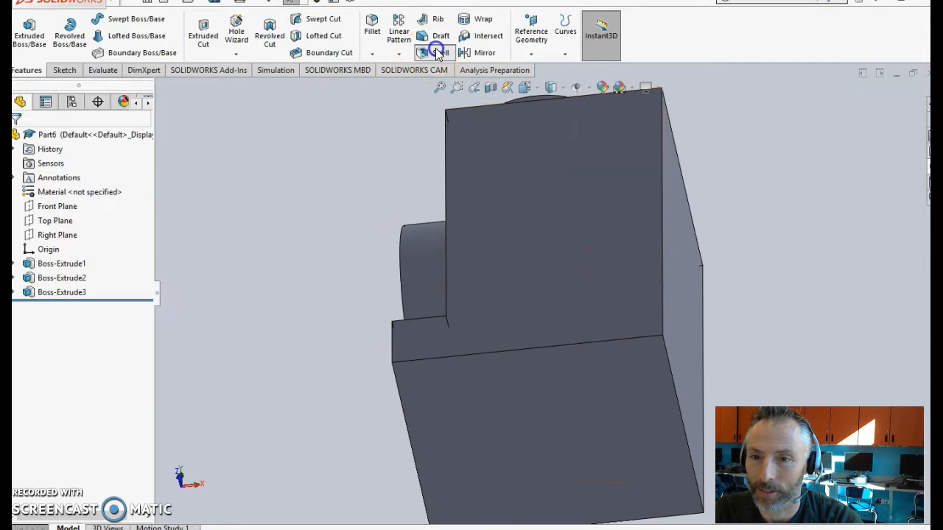
click(554, 443)
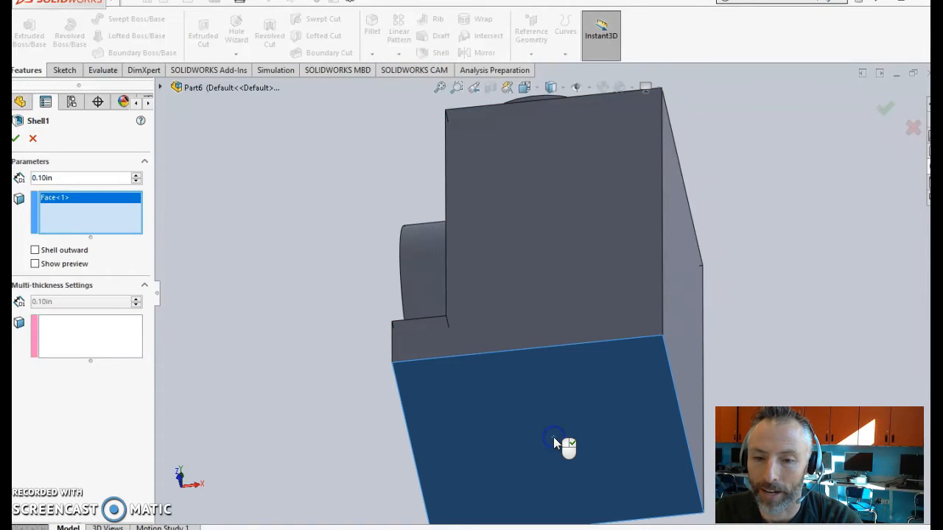
drag(57, 177, 25, 174)
text(1/16)
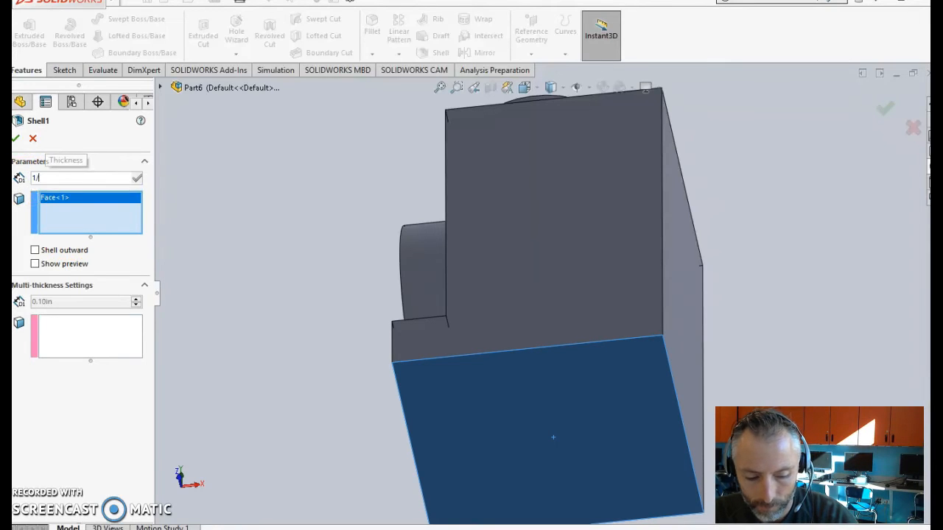
click(17, 139)
Step: Sketch a corner rectangle on the block's underside from a corner of the opening, about 0.19 in by 0.20 in, covering the opening
middle_drag(320, 343, 302, 196)
click(63, 70)
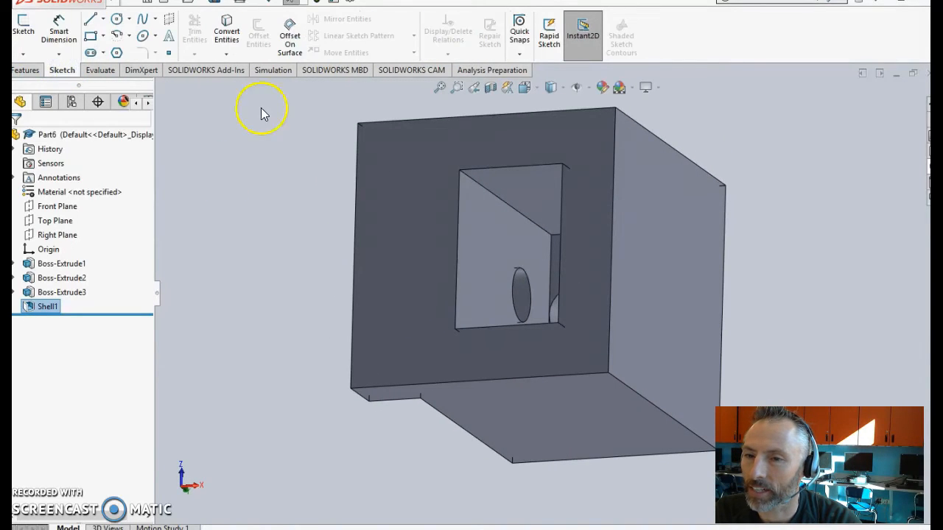
click(403, 151)
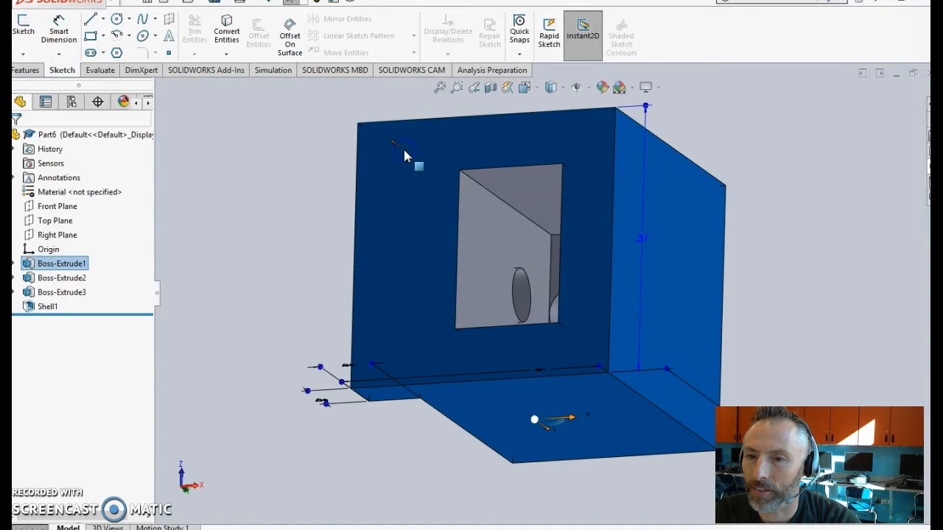
click(89, 35)
click(558, 323)
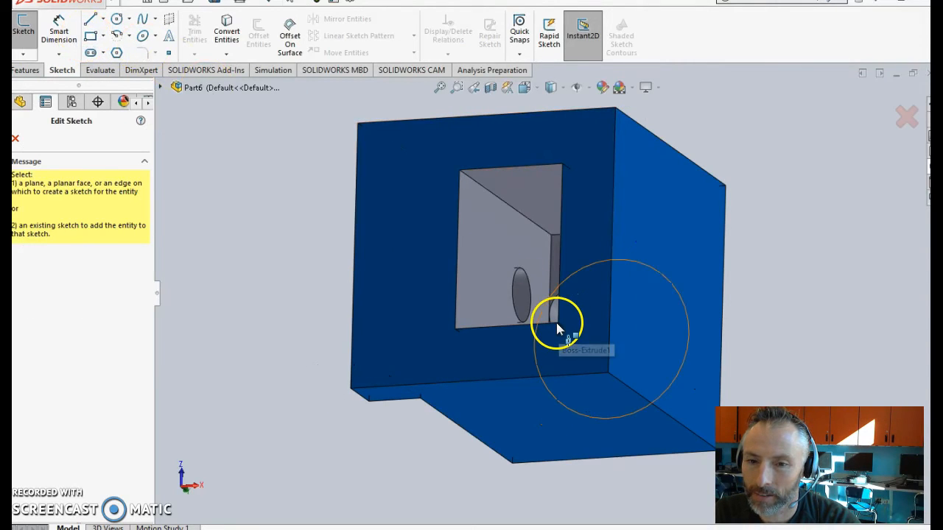
click(383, 186)
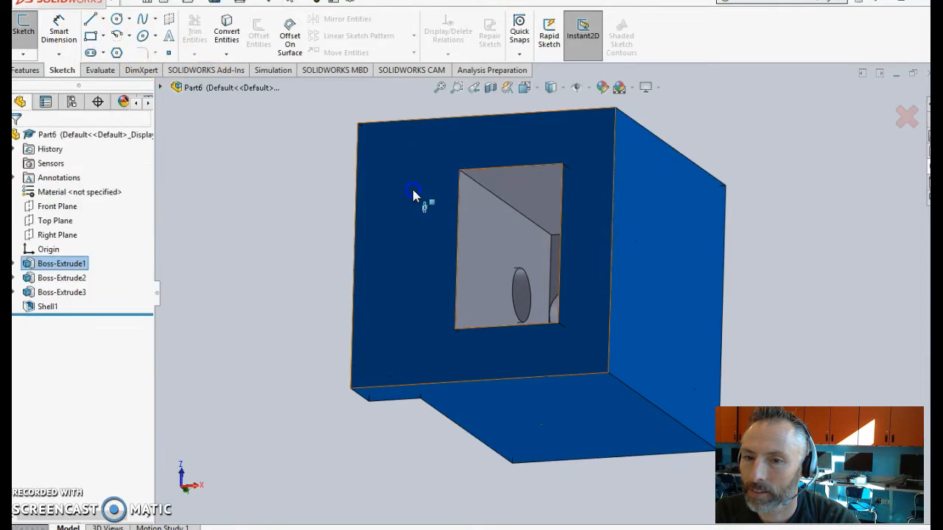
click(558, 324)
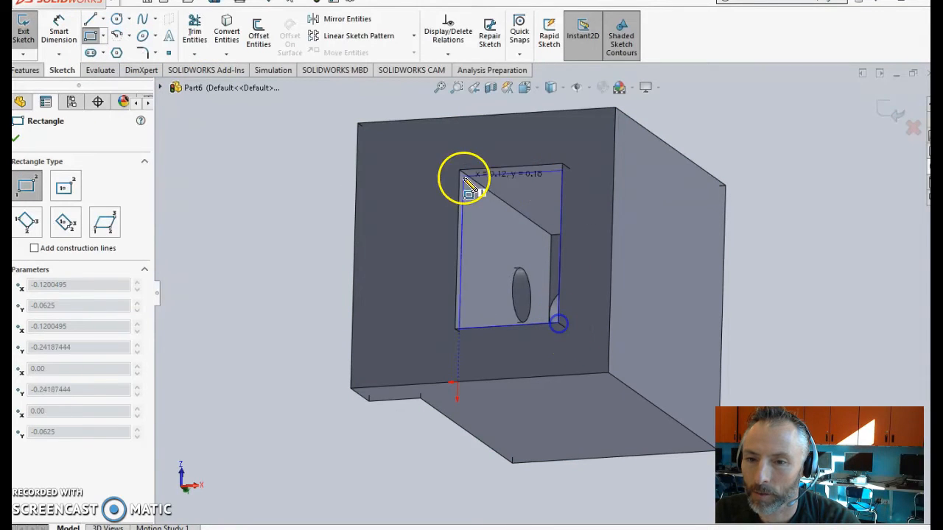
click(404, 160)
Step: Dimension the underside rectangle's width and height as 3/16 in each
click(59, 33)
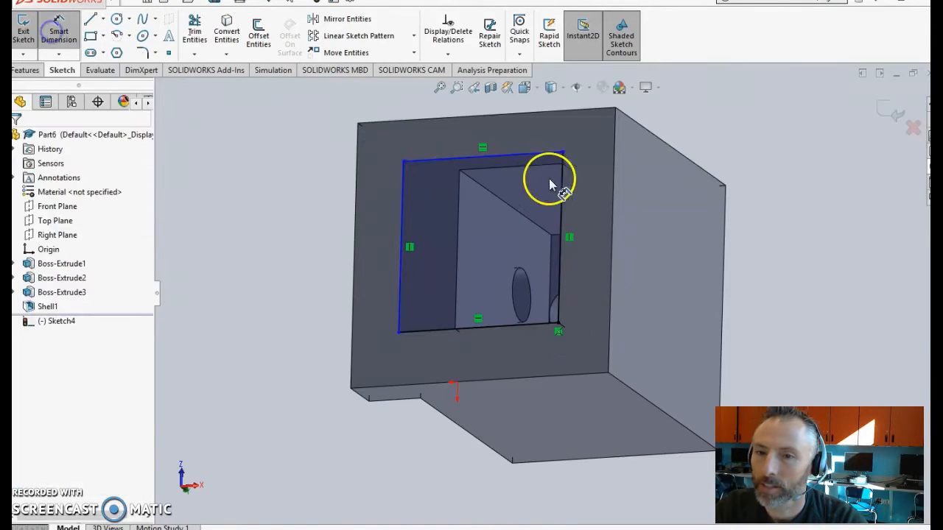
click(526, 158)
click(521, 129)
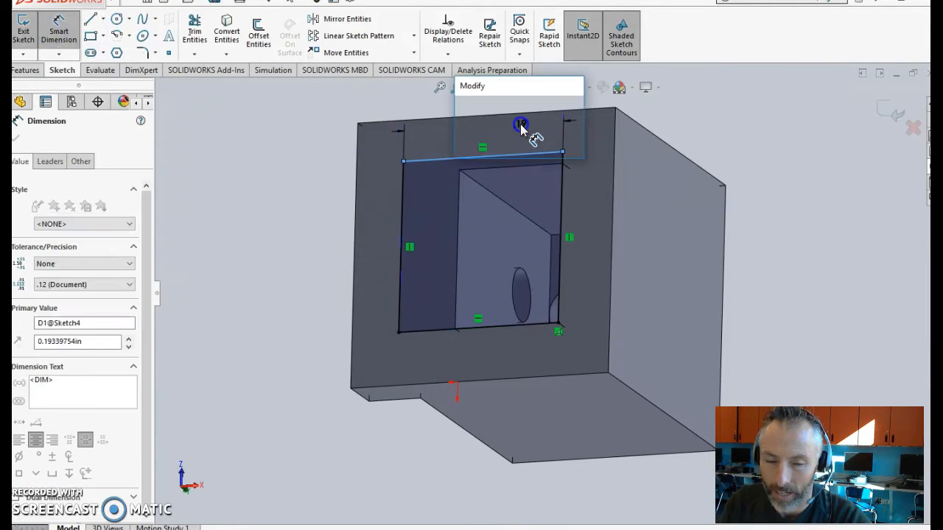
text(3/16)
key(Return)
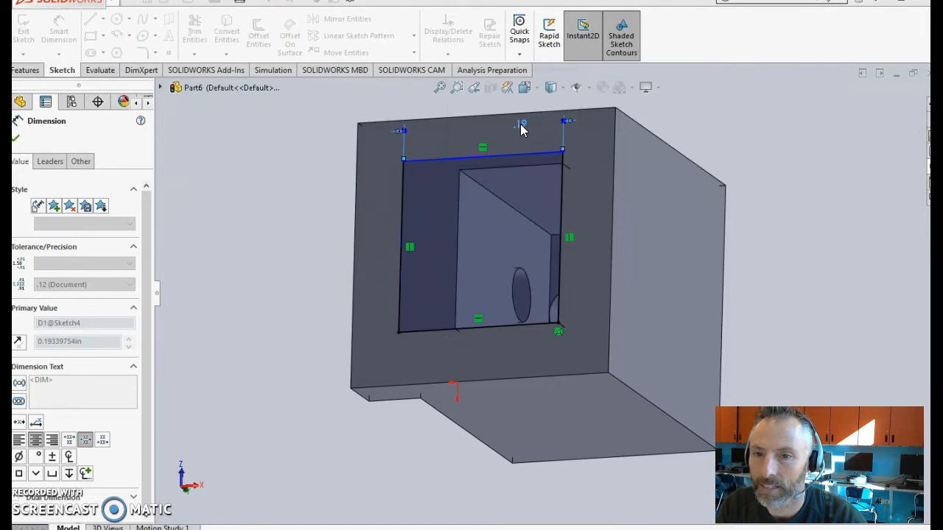
click(408, 200)
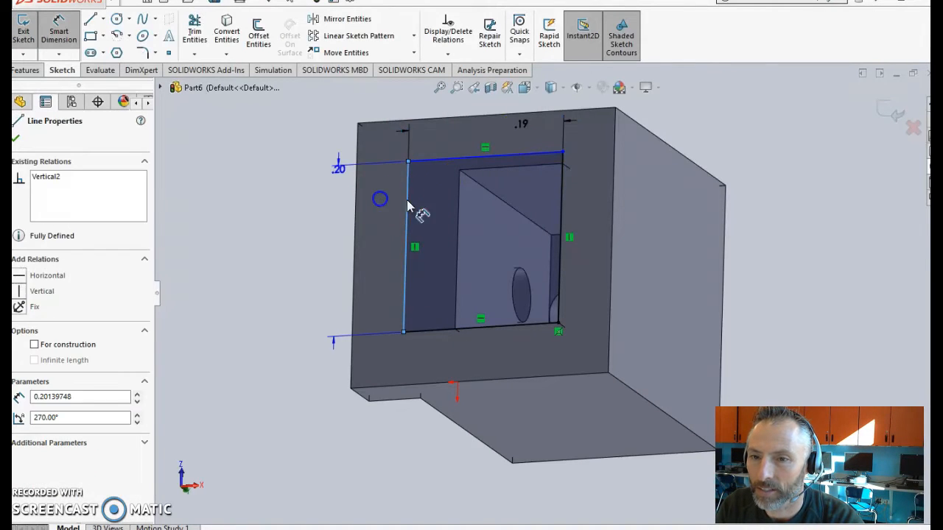
click(381, 201)
text(3/16)
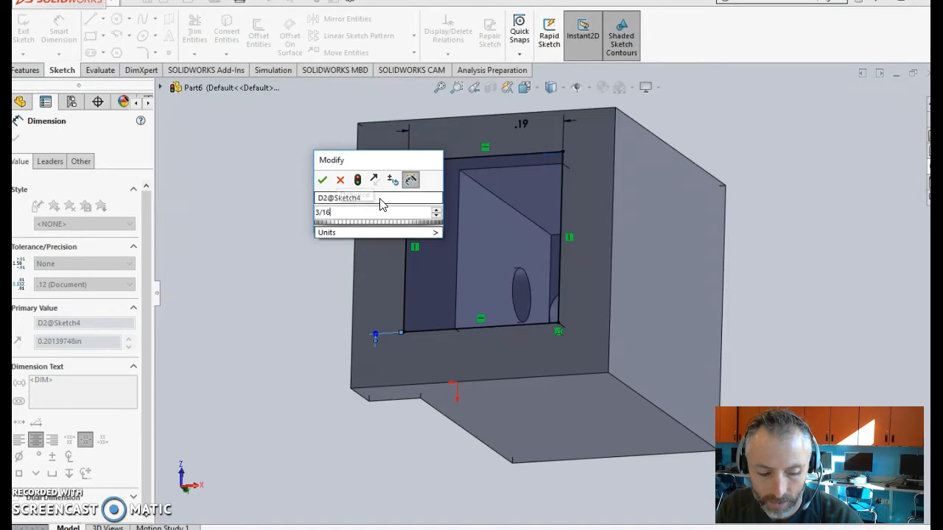
key(Return)
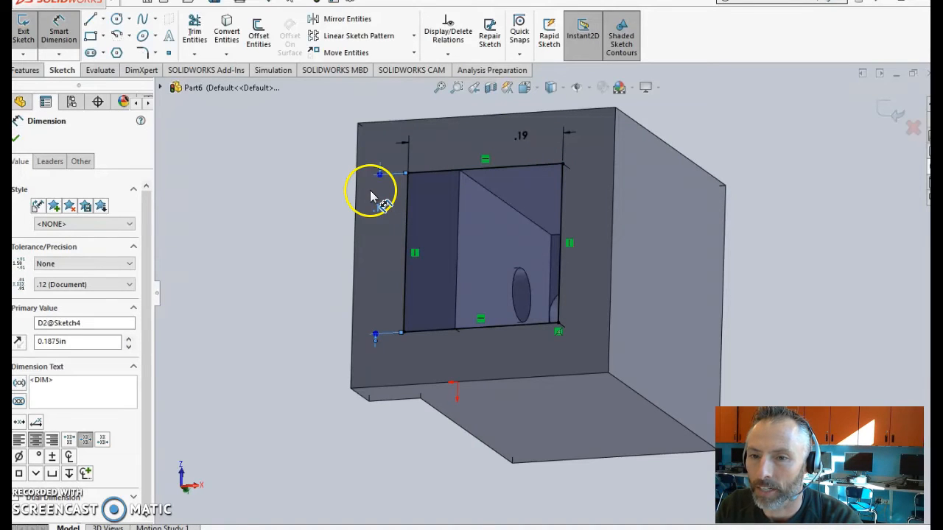
Step: Try to cut the underside square into the block with a blind Extruded Cut 0.0625 in deep
click(25, 71)
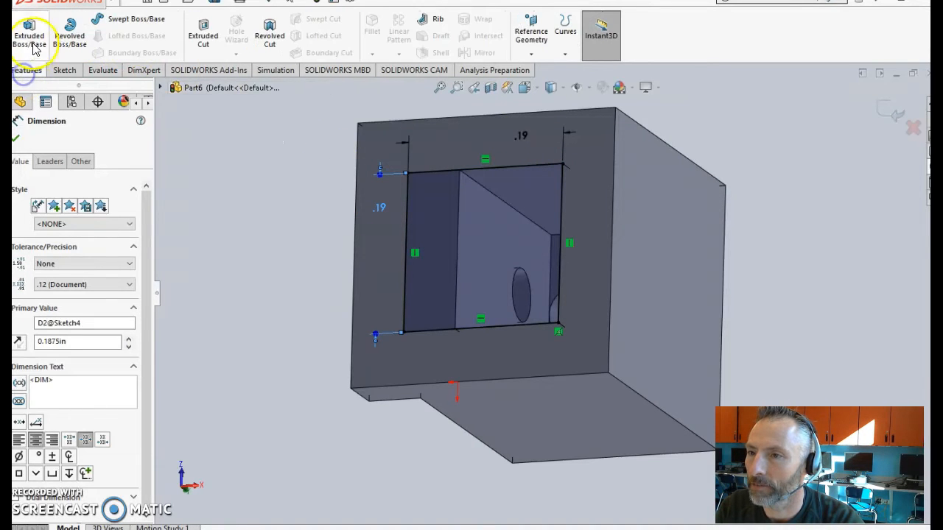
click(199, 37)
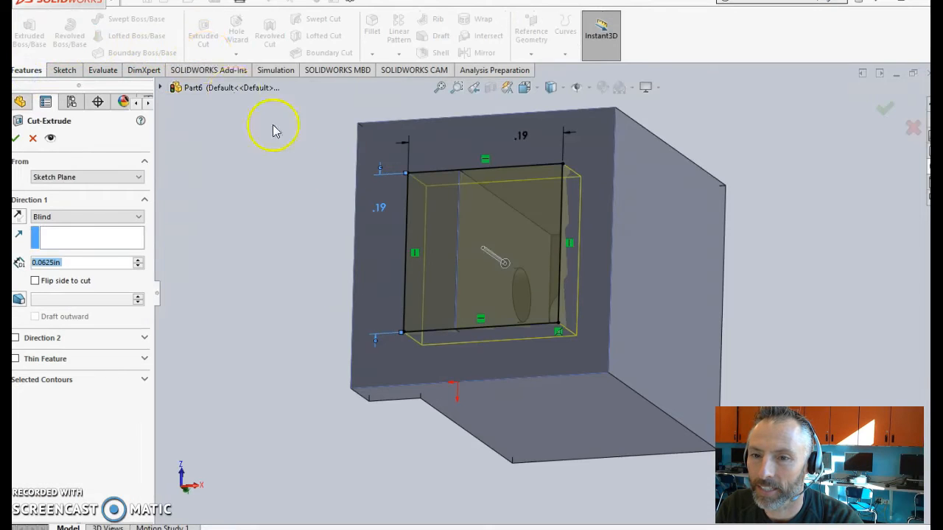
middle_drag(369, 257, 307, 178)
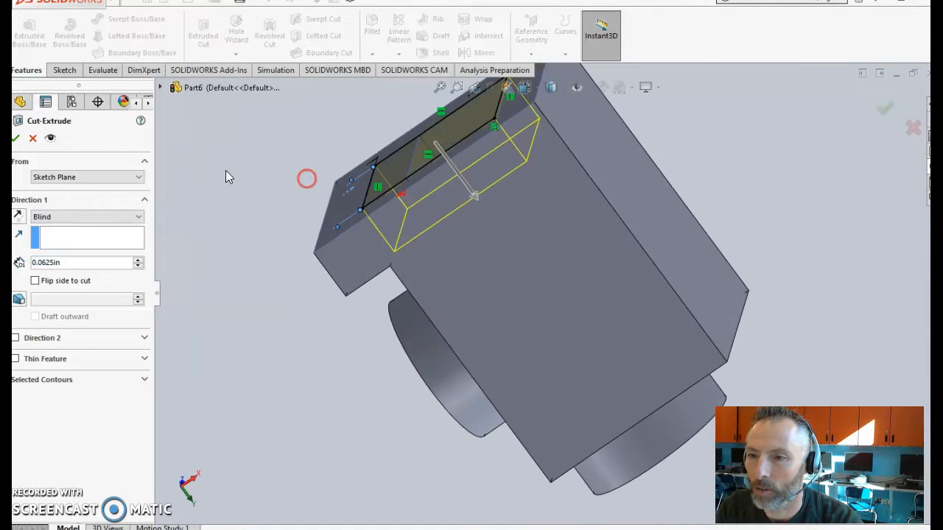
click(16, 139)
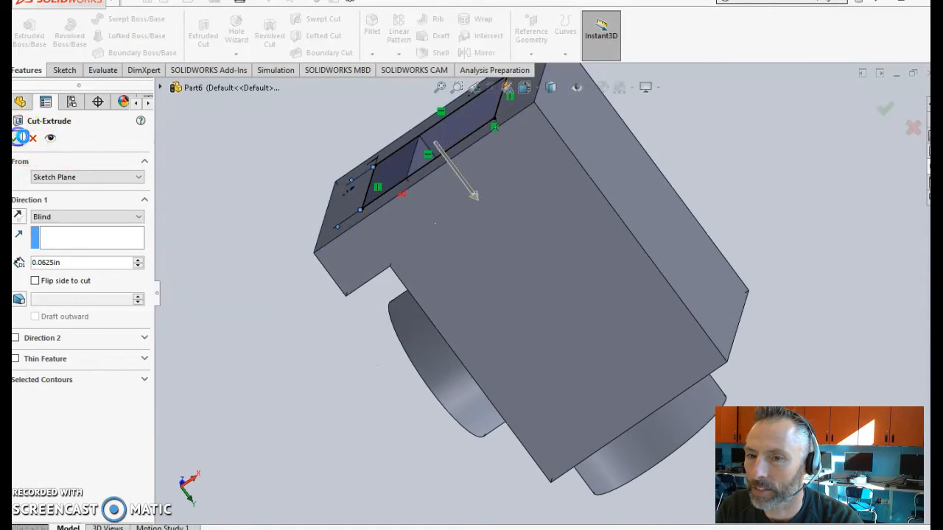
click(16, 140)
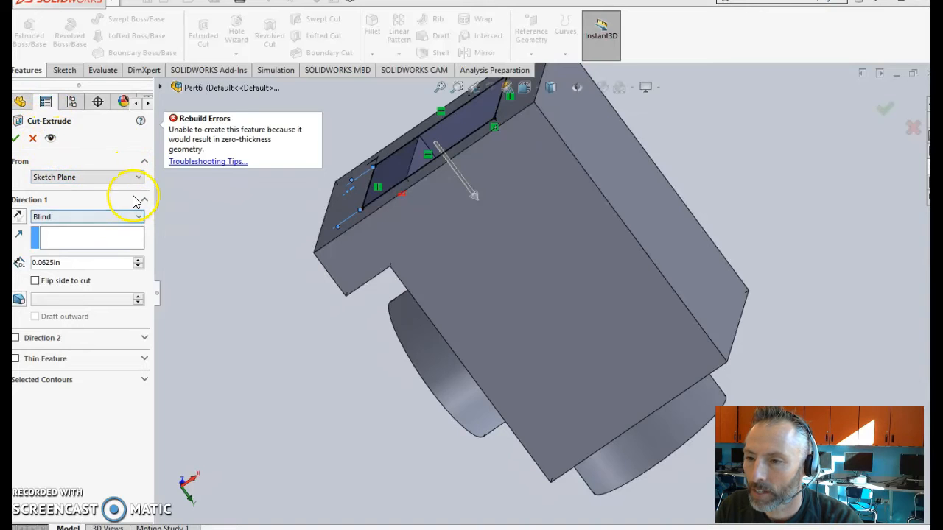
mouse_move(262, 257)
middle_down()
mouse_move(302, 337)
mouse_move(347, 305)
mouse_move(327, 193)
mouse_move(280, 273)
middle_up()
mouse_move(347, 309)
middle_down()
mouse_move(263, 297)
mouse_move(345, 188)
middle_up()
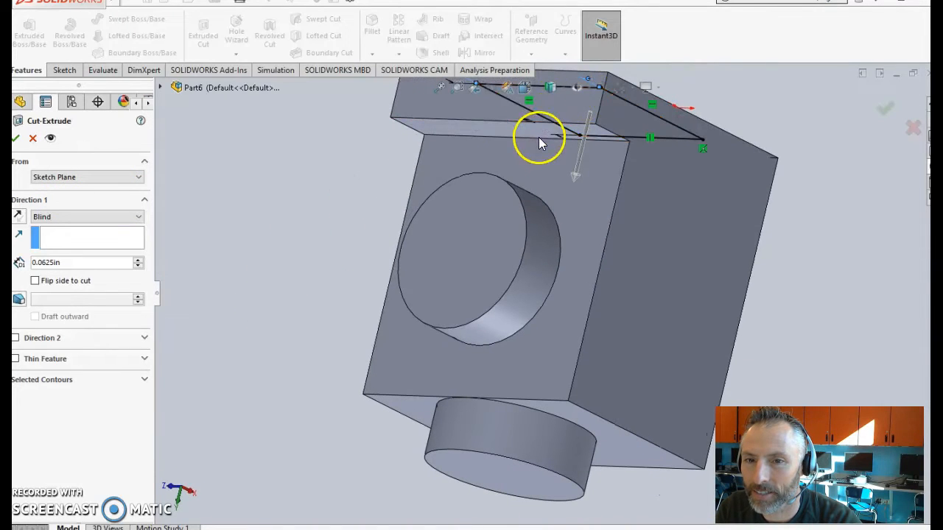
mouse_move(356, 143)
middle_down()
mouse_move(317, 149)
mouse_move(251, 189)
mouse_move(209, 250)
middle_up()
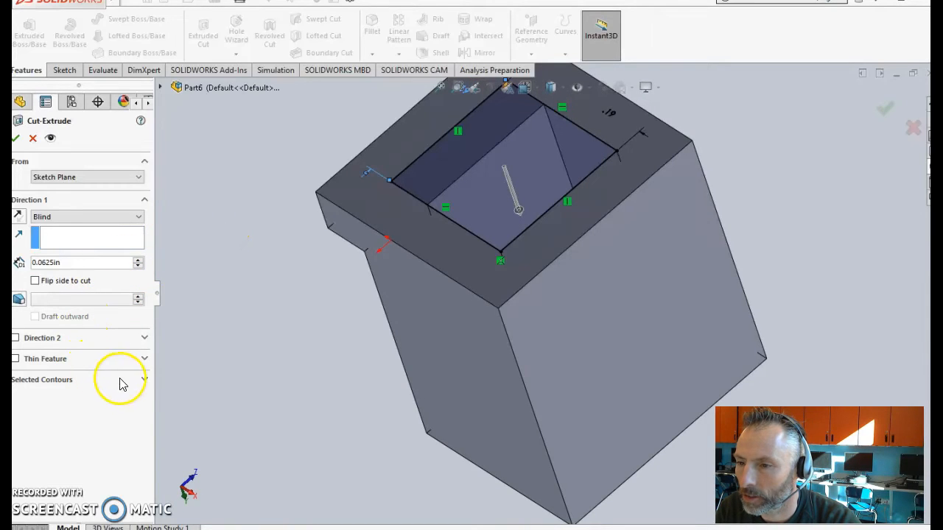
Step: Set the depth of the underside cut to 0.0624 in and complete the cut
right_click(47, 263)
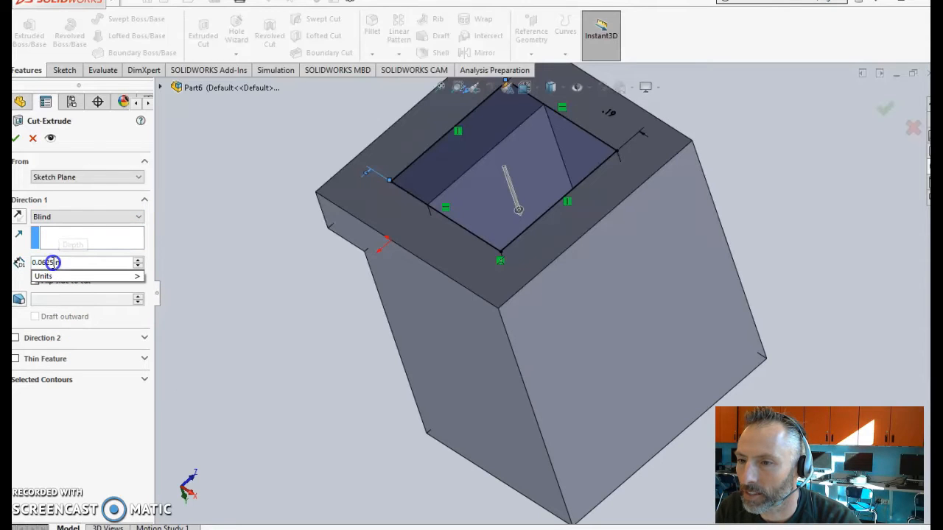
mouse_move(111, 276)
key(BackSpace)
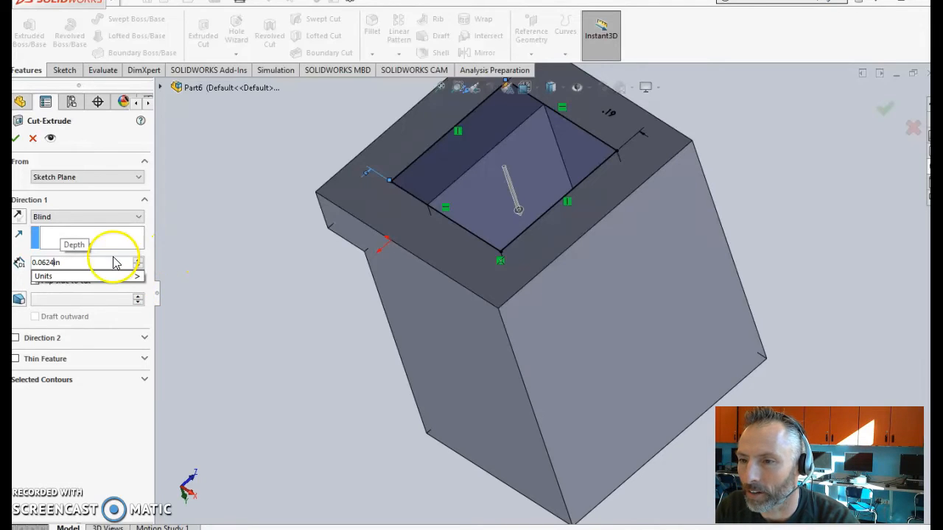
mouse_move(44, 269)
text(4)
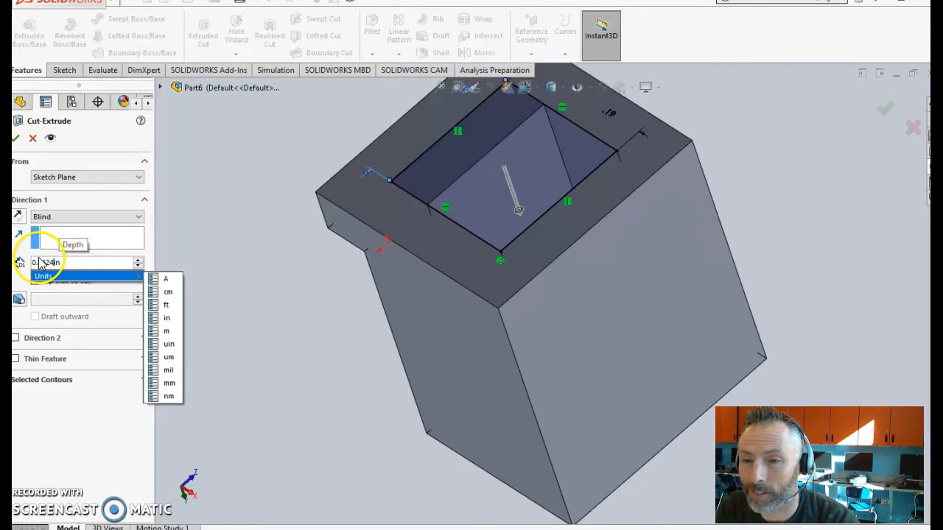
click(16, 141)
click(263, 316)
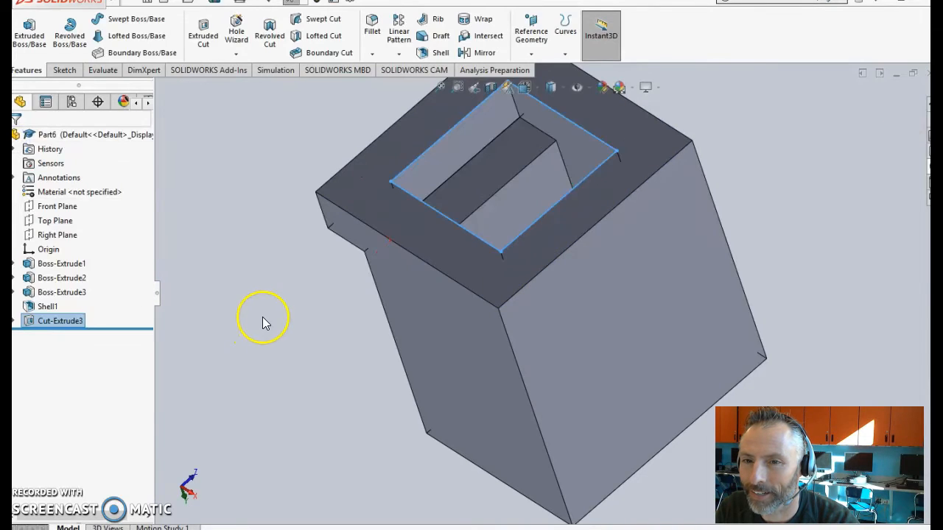
Step: Start a sketch on the flat end face of the side stud
middle_drag(275, 339, 270, 450)
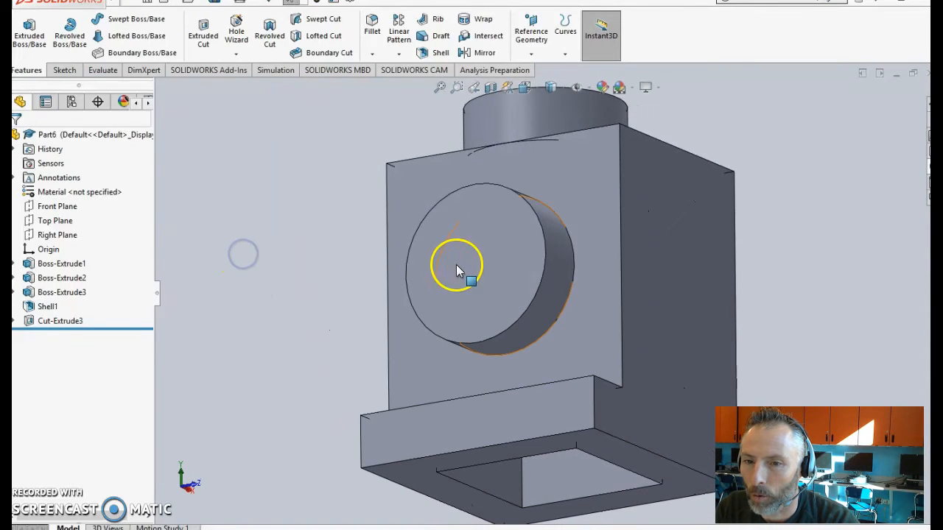
click(480, 248)
click(65, 70)
click(27, 33)
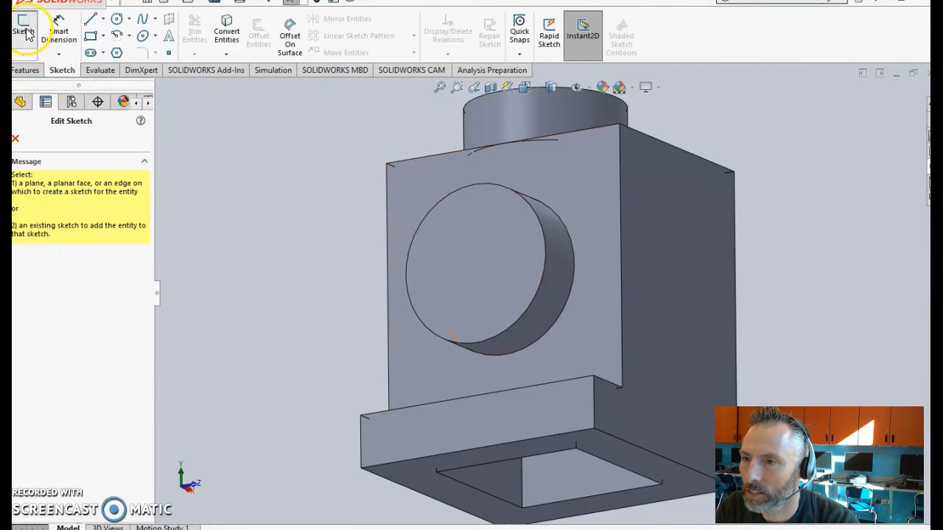
click(465, 257)
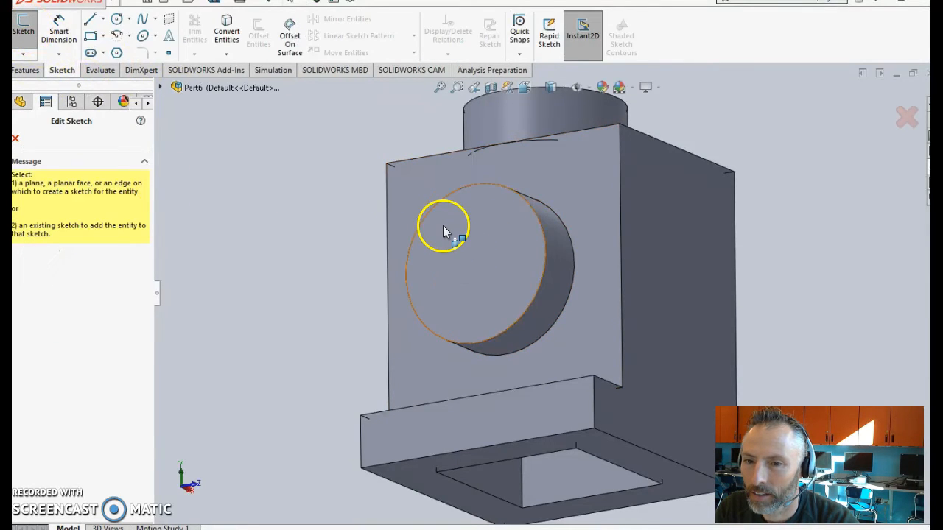
click(442, 226)
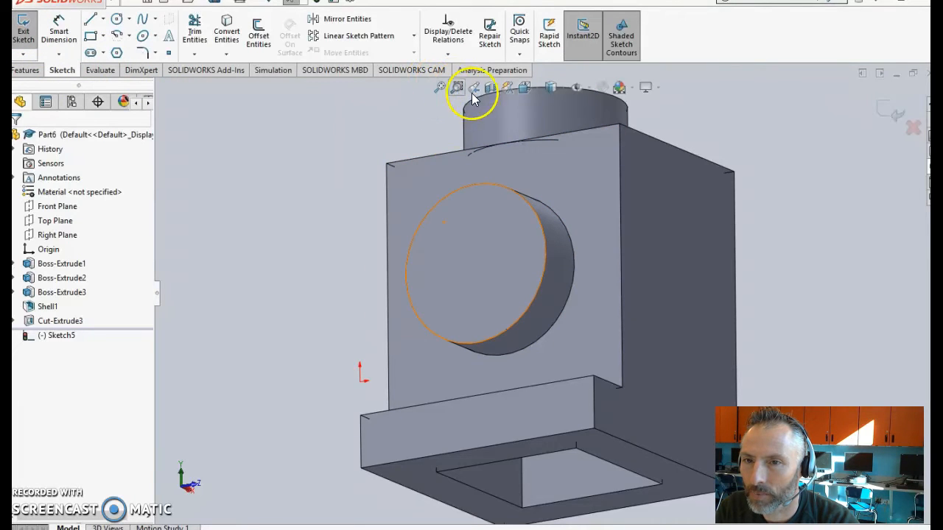
Step: Sketch a circle about 0.13 in in diameter, concentric with the side stud's end face
click(528, 89)
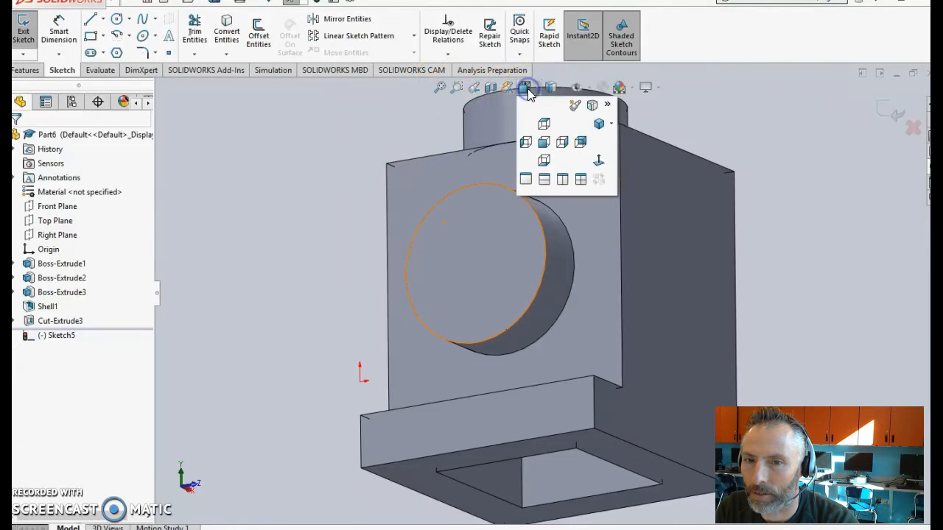
click(524, 145)
click(523, 146)
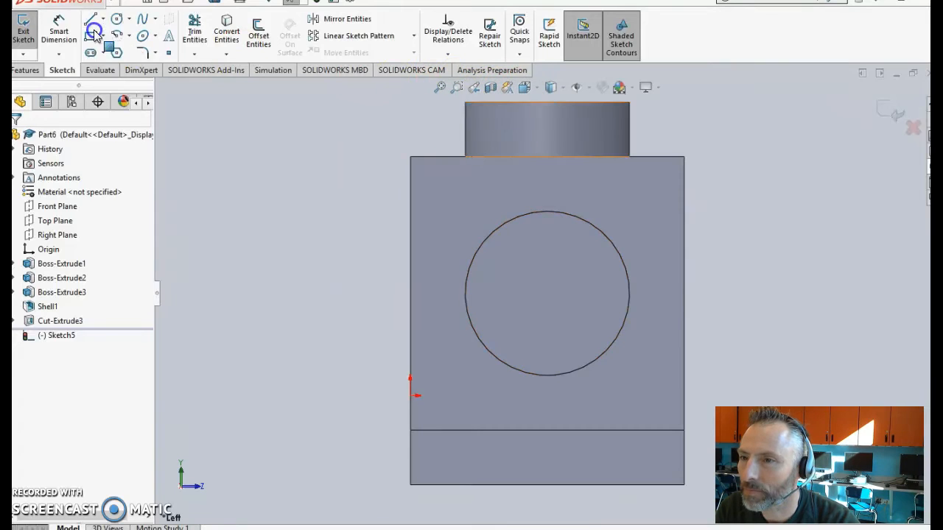
click(115, 22)
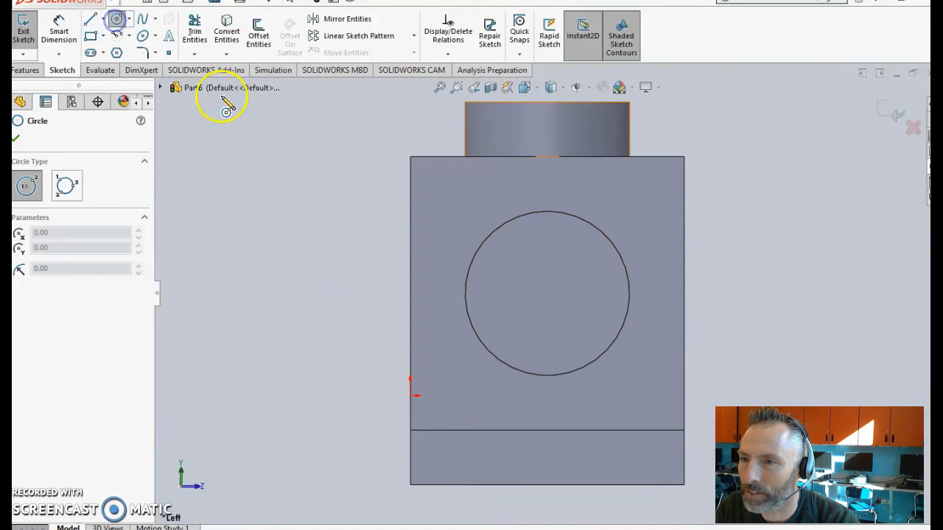
click(547, 293)
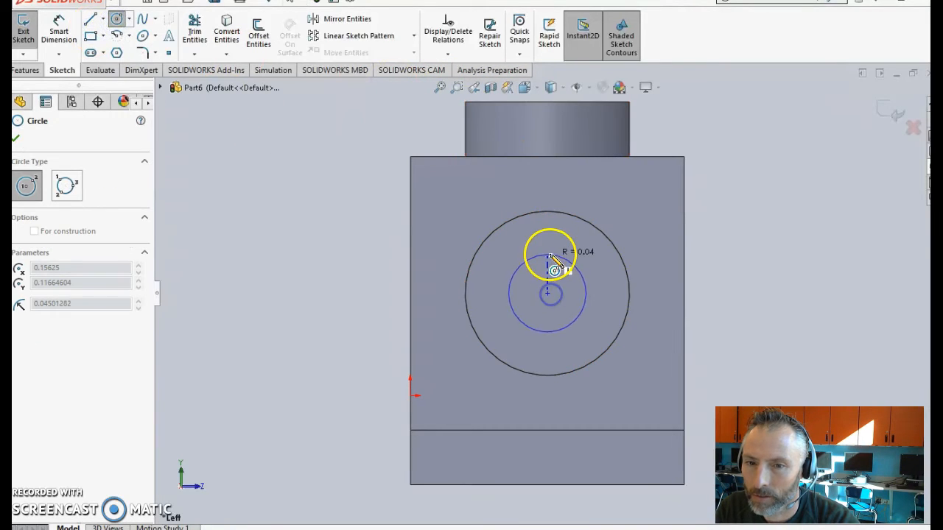
click(546, 236)
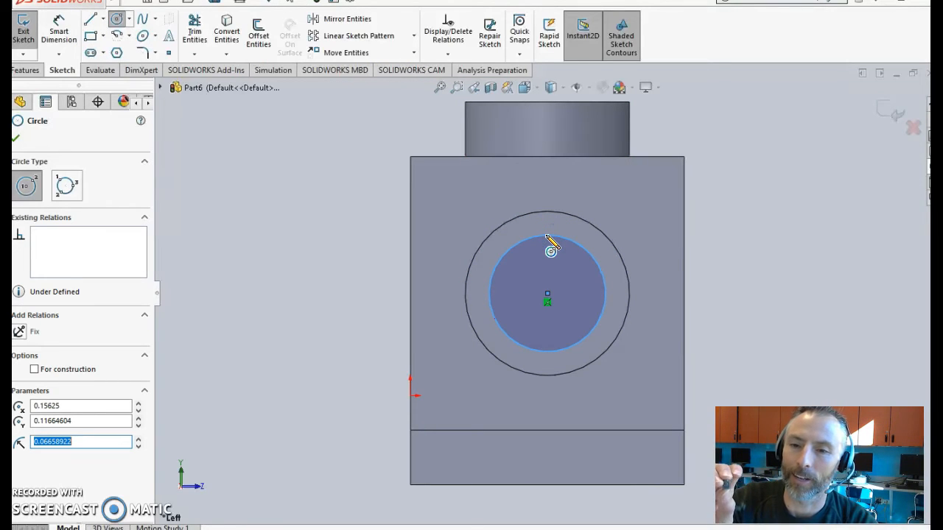
Step: Dimension the diameter of the circle on the side stud's end face as 5/32 in
click(59, 28)
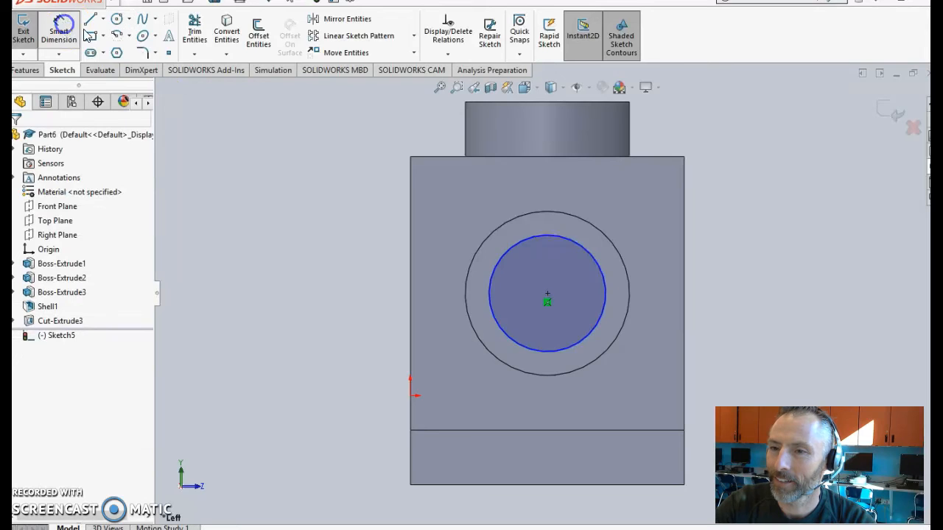
click(604, 267)
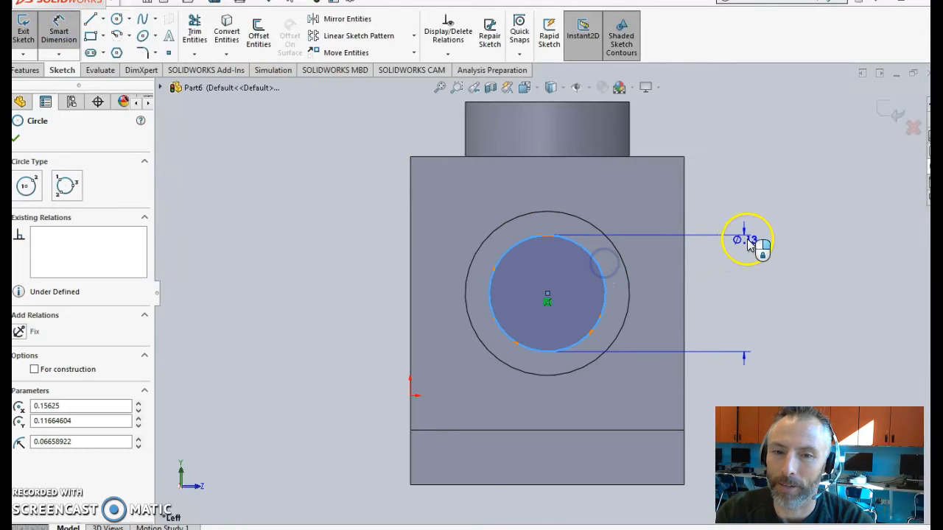
click(772, 234)
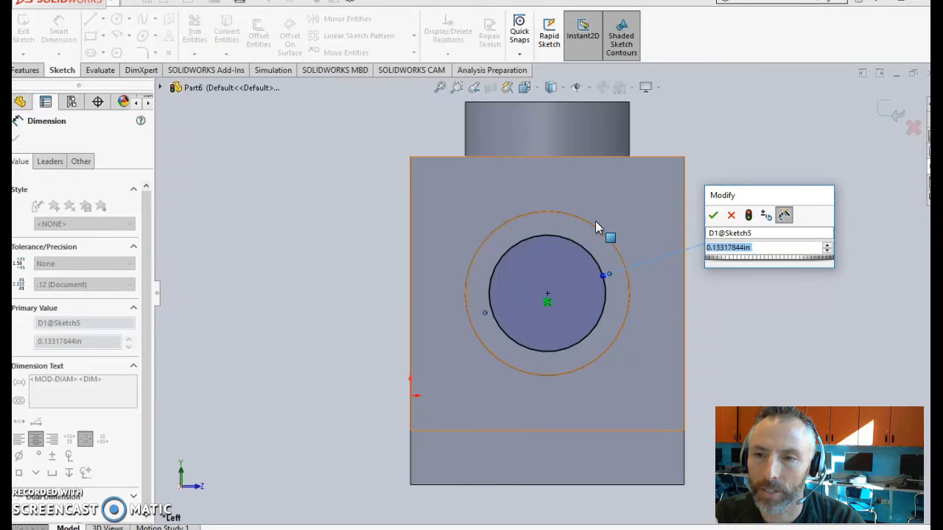
click(614, 204)
click(746, 248)
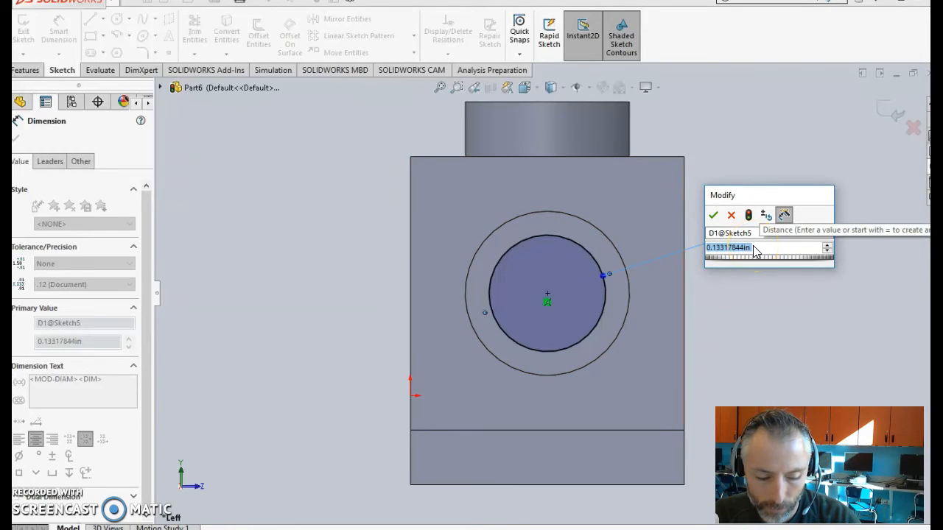
text(5/32)
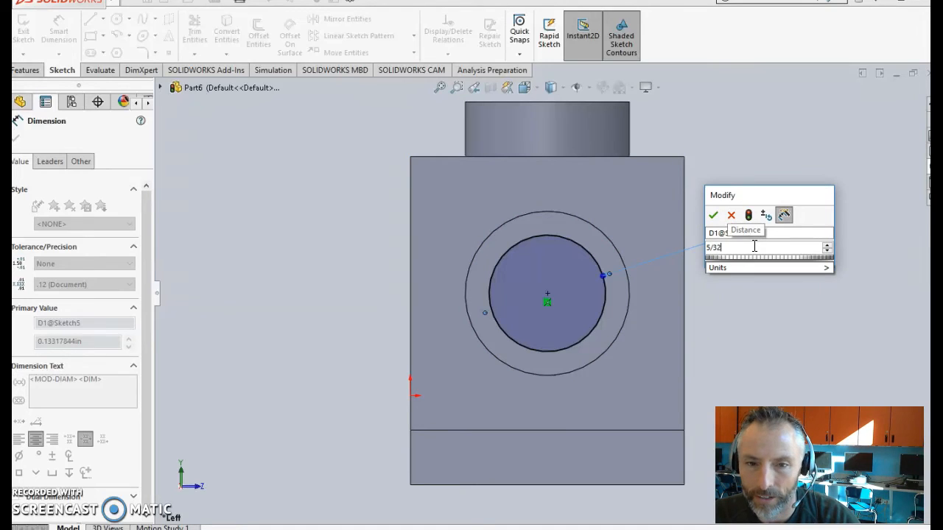
click(745, 319)
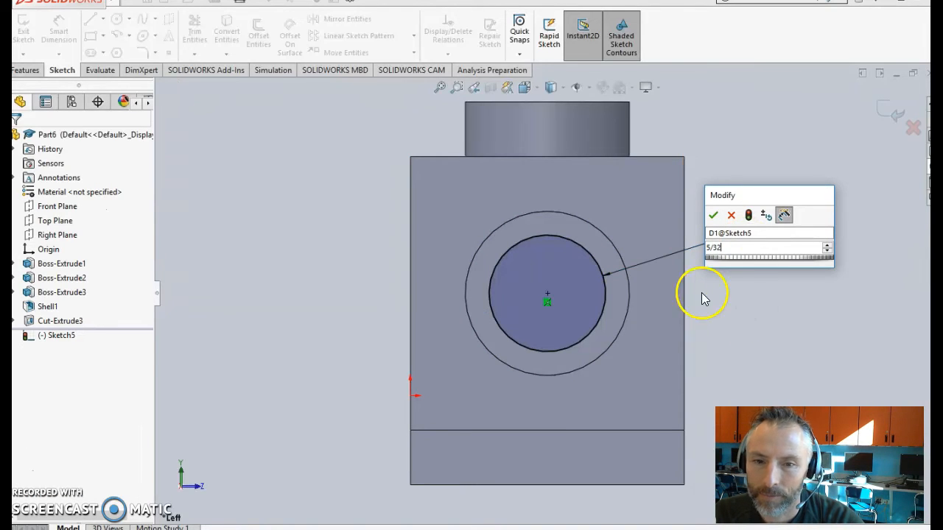
click(714, 215)
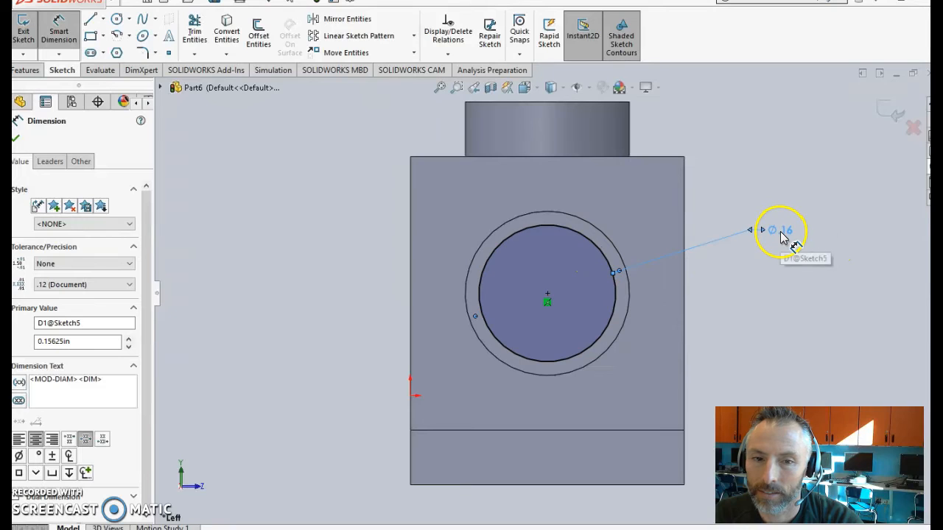
Step: Leave dimensioning and change the stud circle's diameter to 0.13 in
right_click(755, 194)
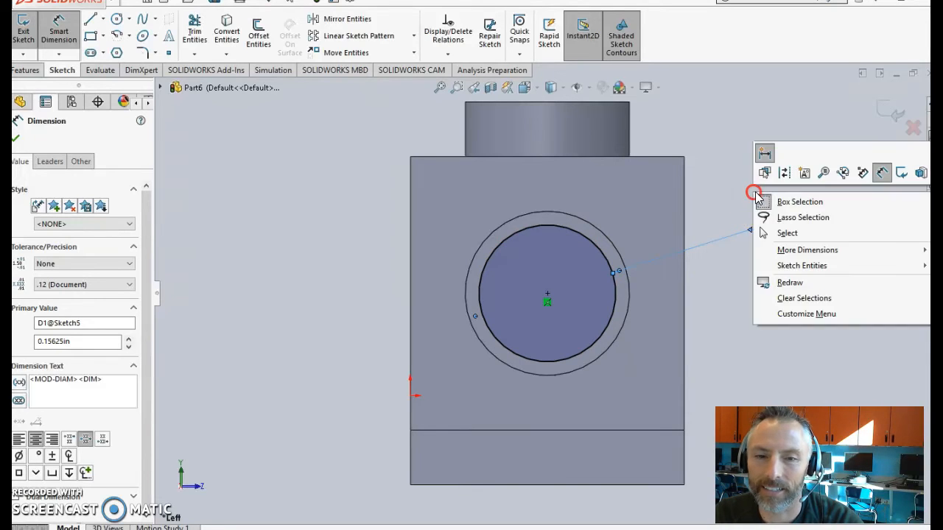
click(764, 152)
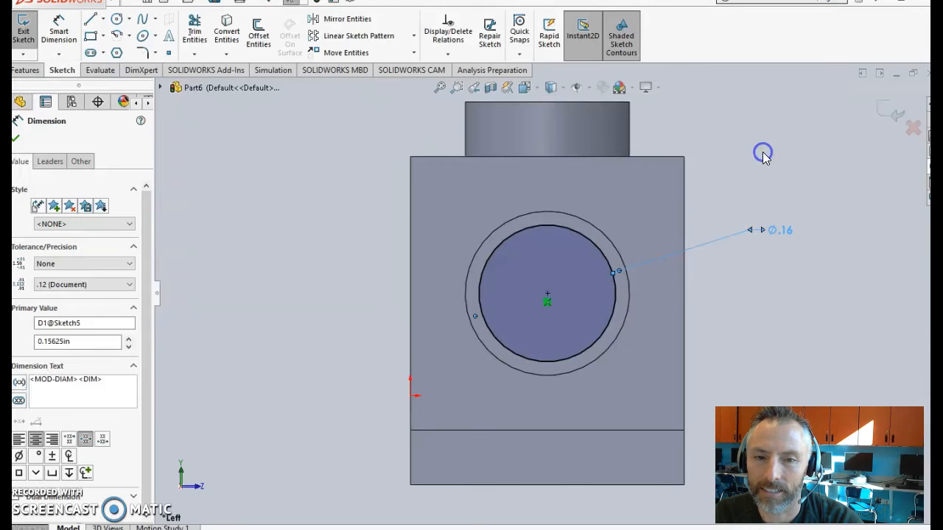
double_click(779, 232)
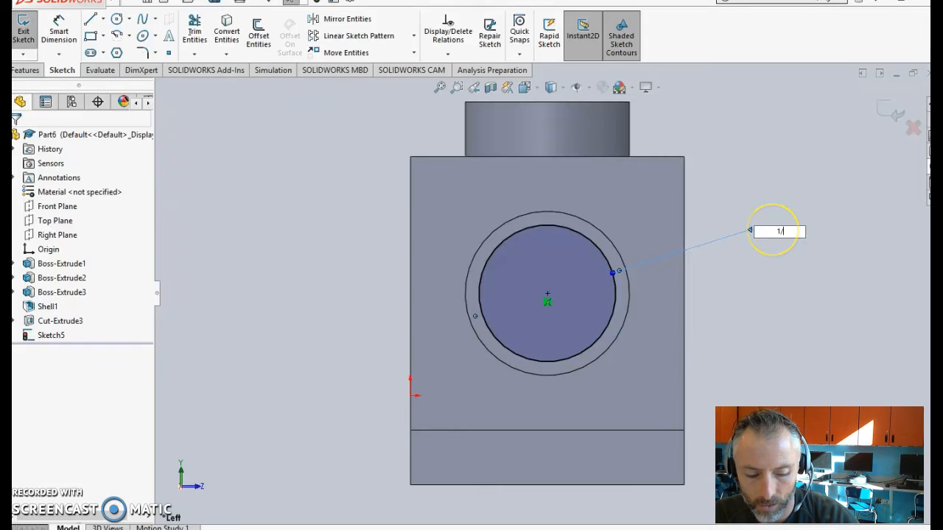
key(Return)
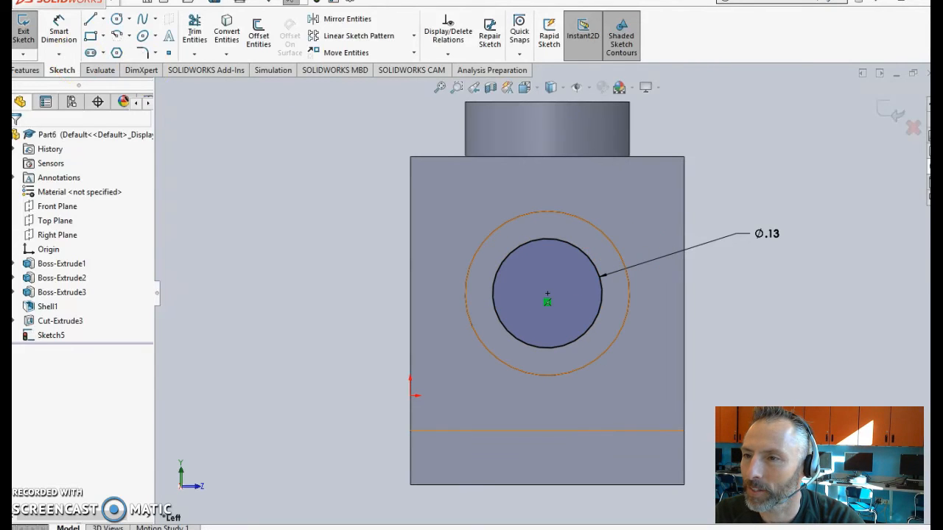
Step: Cut the circle into the side stud with a blind Extruded Cut 0.0624 in deep
click(22, 70)
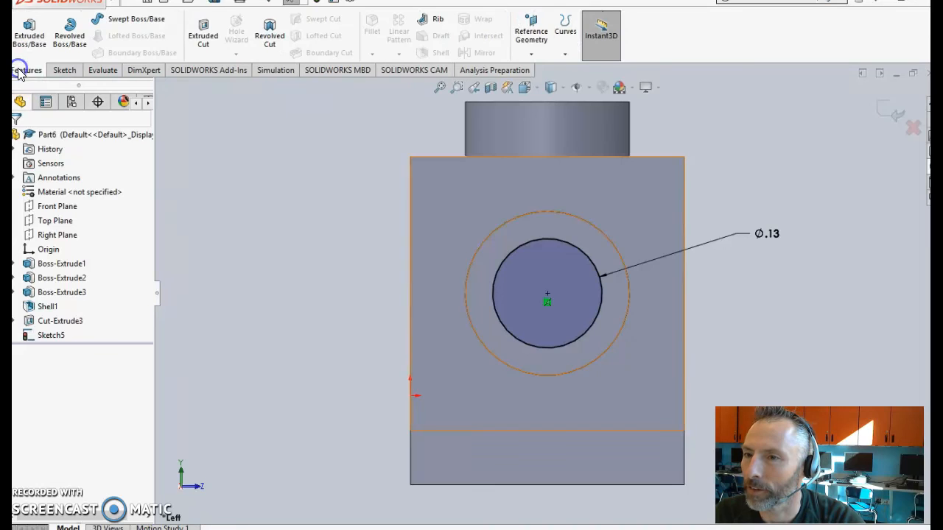
click(204, 35)
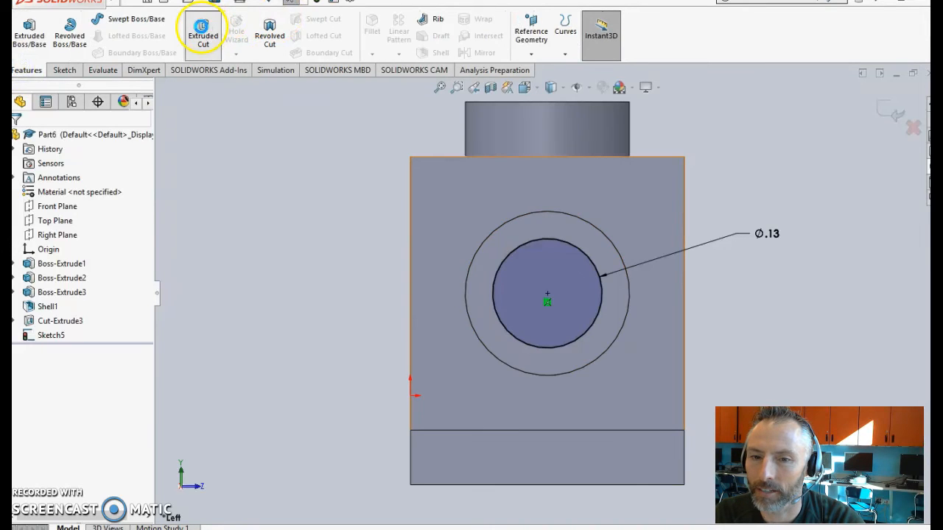
middle_drag(799, 183, 720, 169)
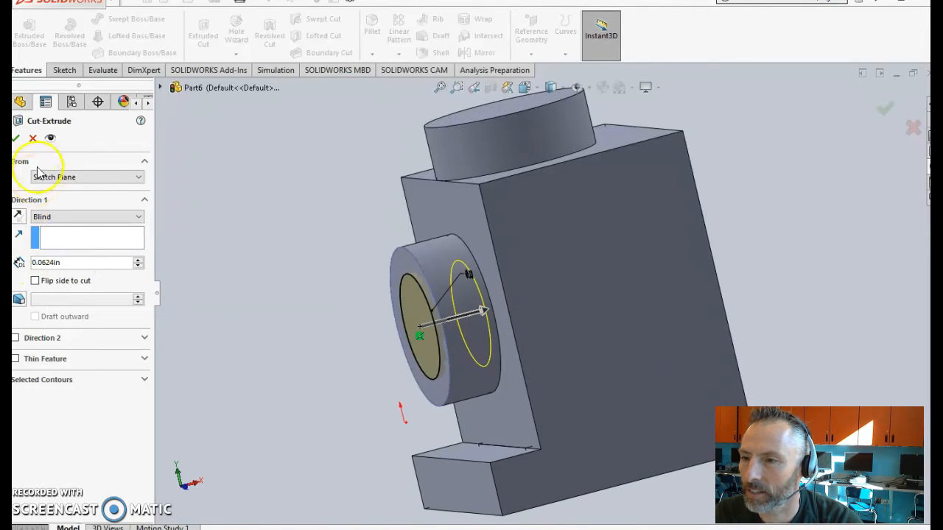
click(17, 138)
Step: Edit the circular stud cut and set its blind depth to 1/16 in
middle_drag(273, 330, 274, 261)
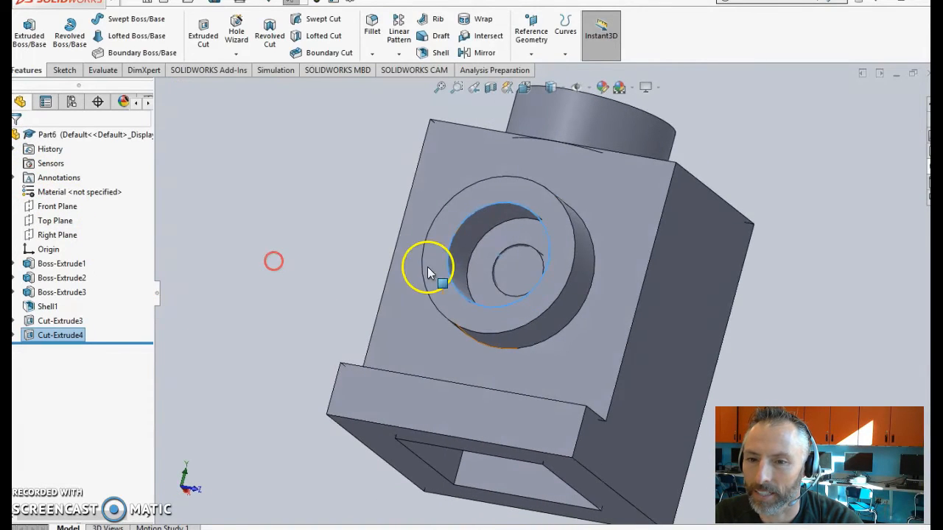
right_click(76, 335)
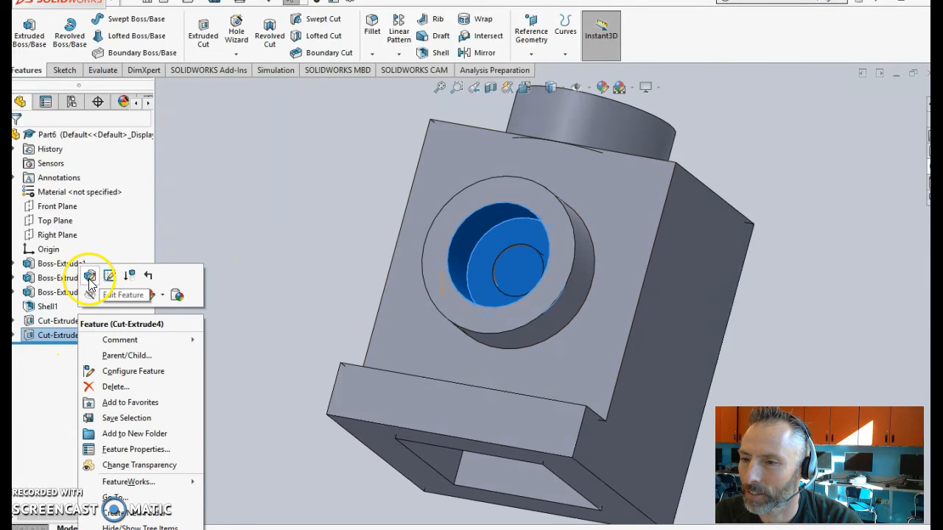
click(89, 276)
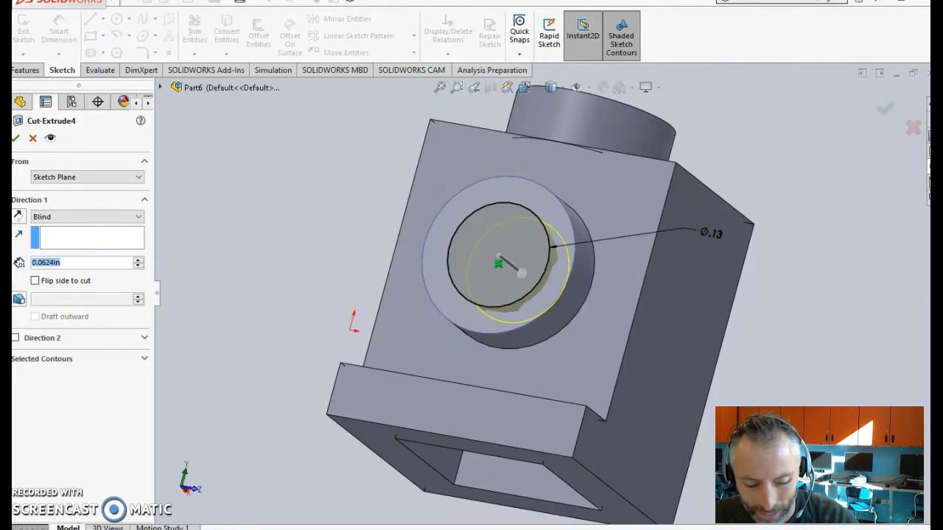
text(1/16)
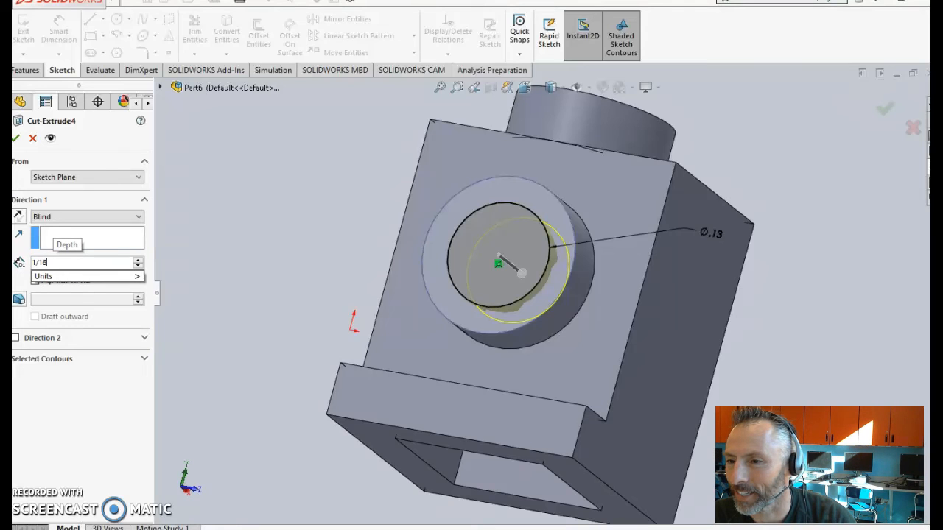
key(Return)
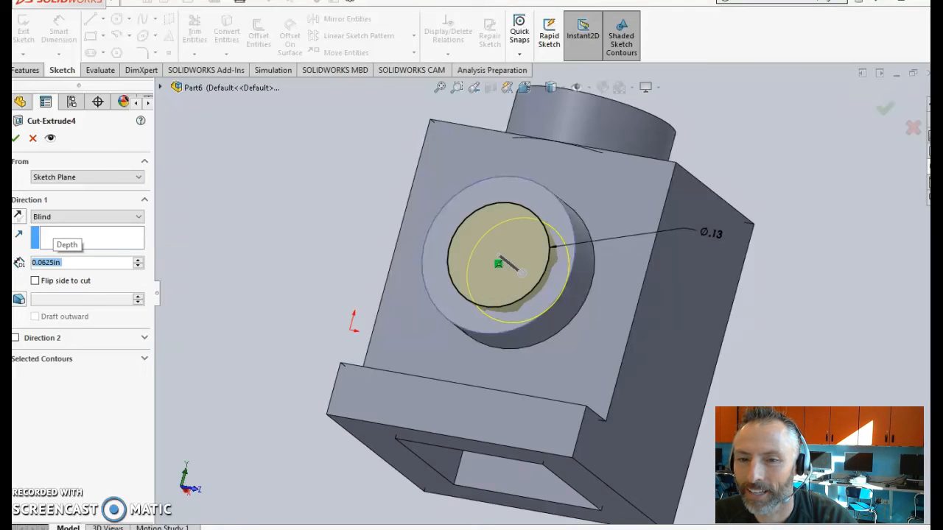
click(15, 138)
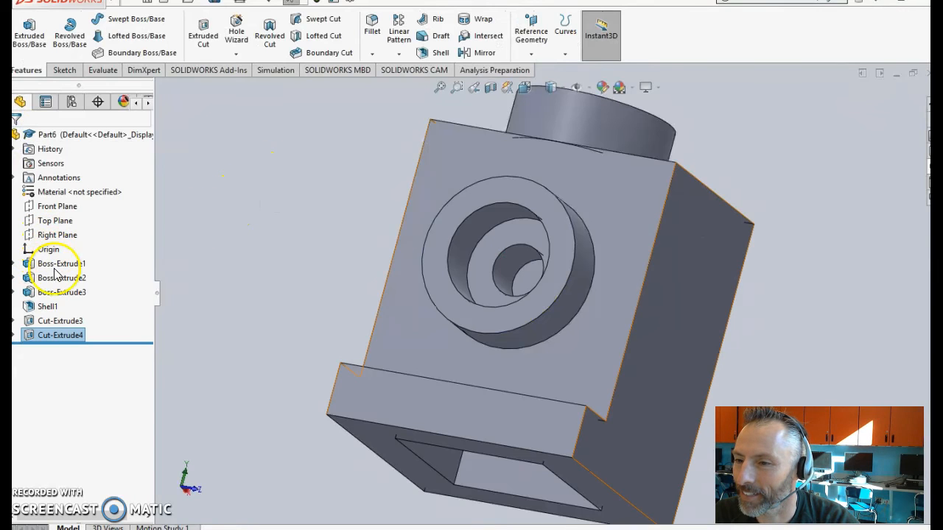
Step: Edit the circular stud cut and change its end condition to Through All
right_click(55, 333)
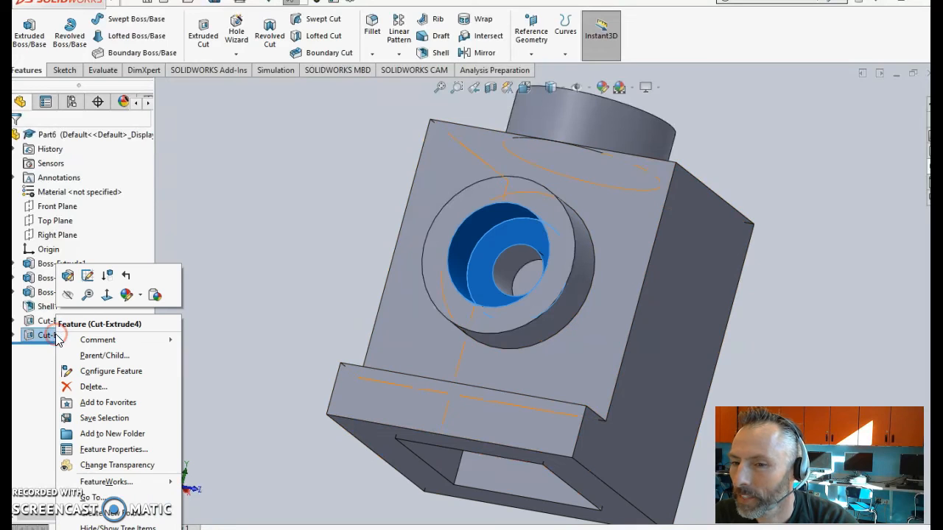
click(67, 274)
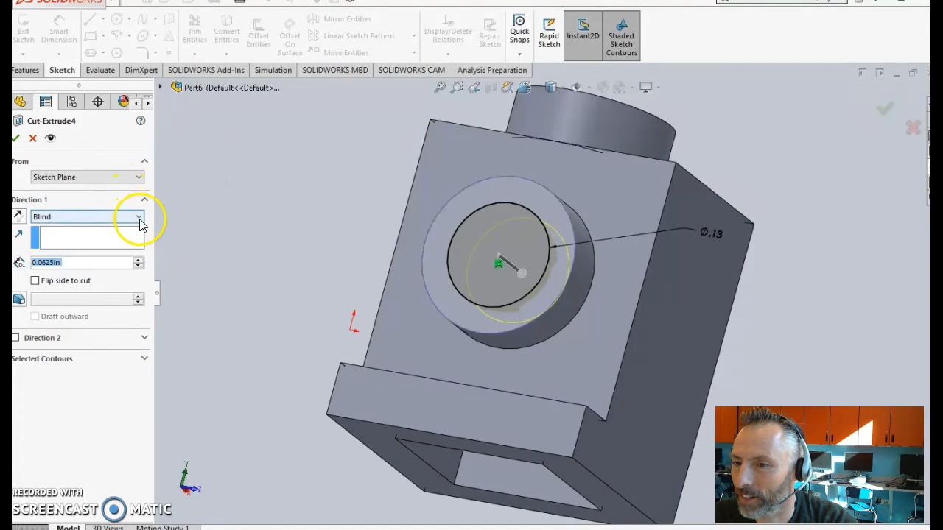
click(139, 216)
click(82, 237)
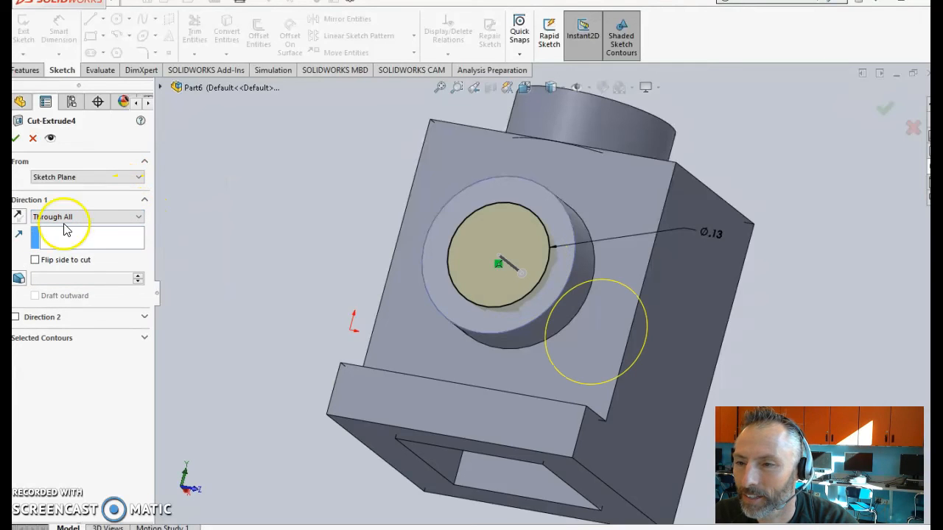
click(17, 139)
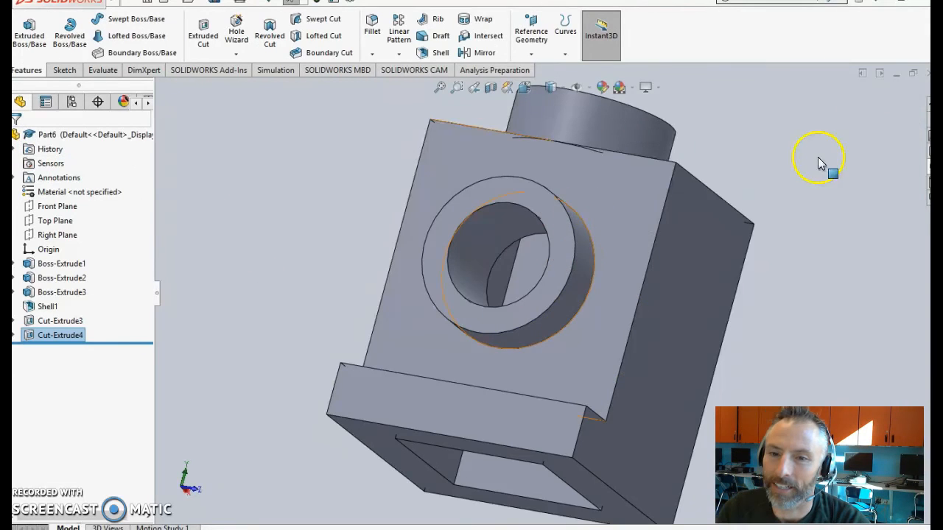
Step: Start a sketch on the block face opposite the side stud and draw a corner rectangle about 0.20 by 0.21 in around the hole
middle_drag(764, 280, 573, 275)
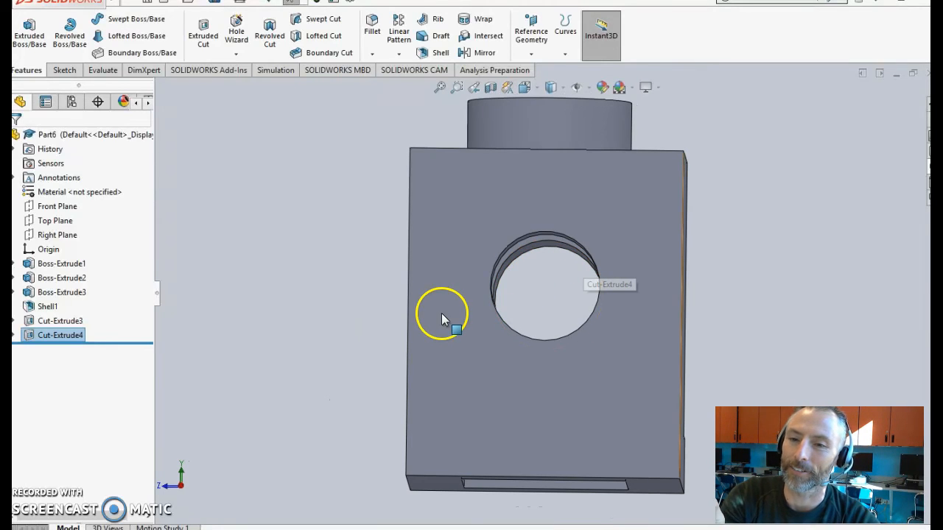
key(ctrl+7)
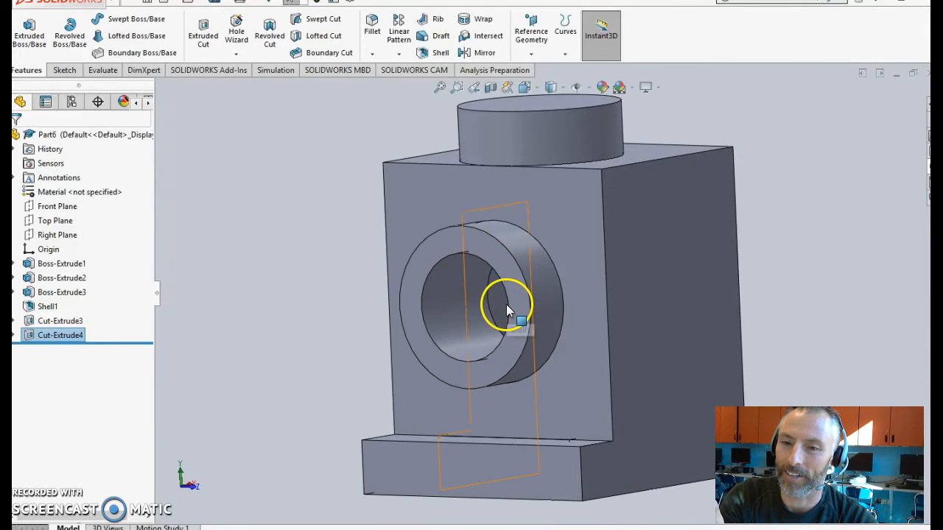
mouse_move(699, 252)
middle_down()
mouse_move(747, 221)
mouse_move(585, 238)
mouse_move(595, 238)
mouse_move(603, 214)
mouse_move(659, 206)
mouse_move(604, 208)
mouse_move(606, 216)
middle_up()
click(64, 72)
click(37, 35)
click(525, 166)
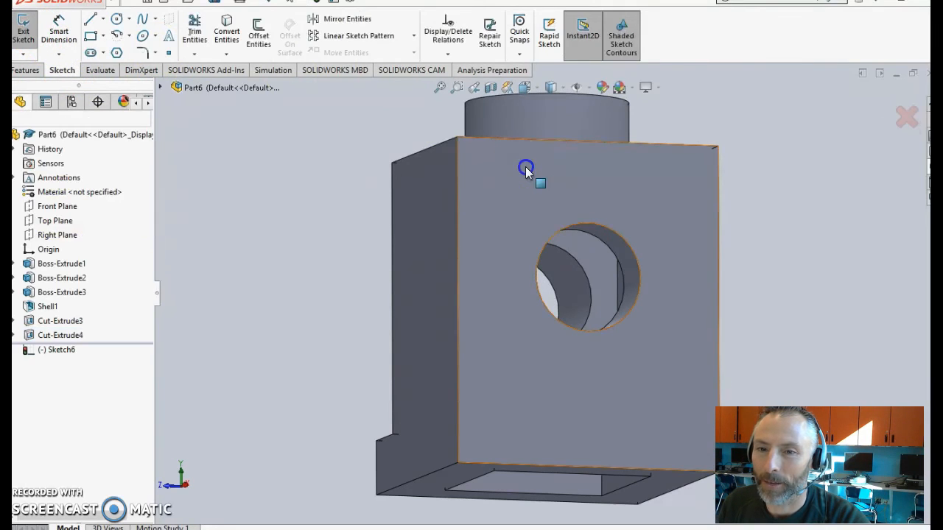
click(90, 35)
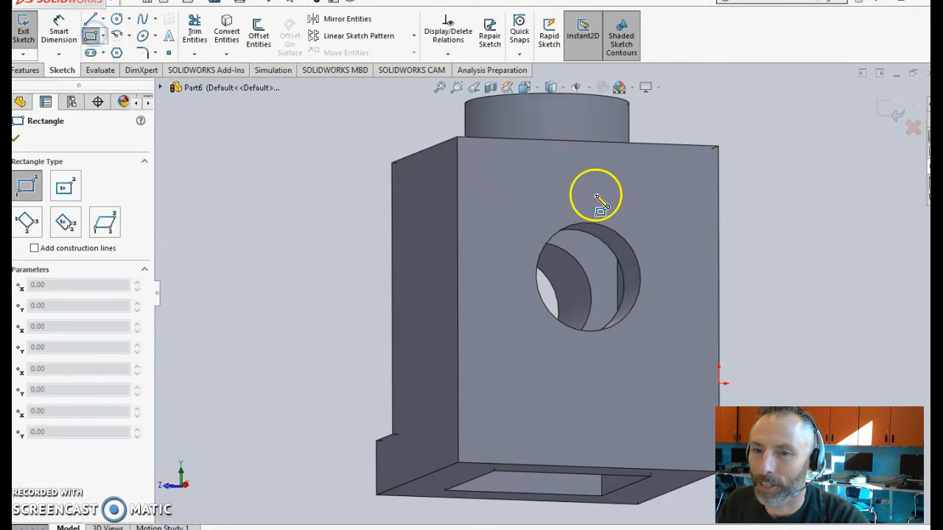
click(507, 180)
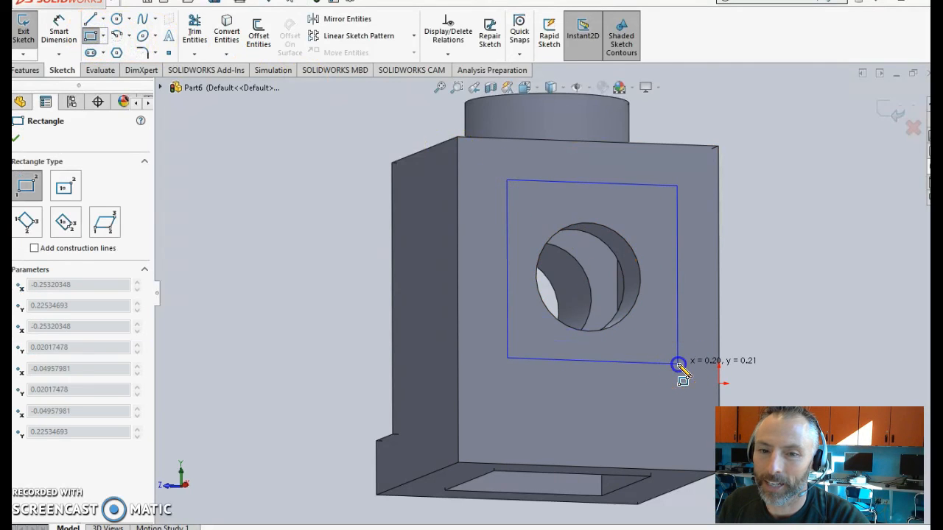
click(679, 362)
Step: Dimension the distance from the rectangle's upper edge to the block face's upper edge as 1/16 in
click(59, 34)
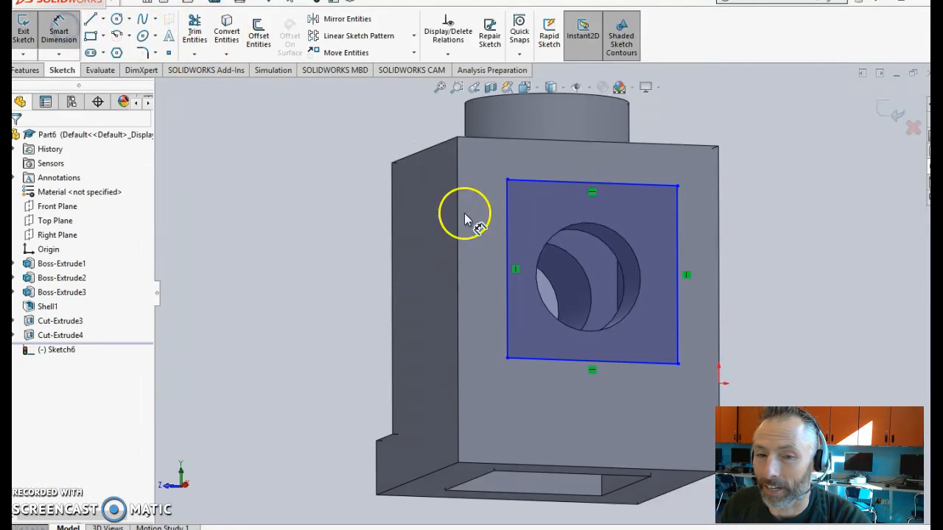
click(574, 184)
click(651, 144)
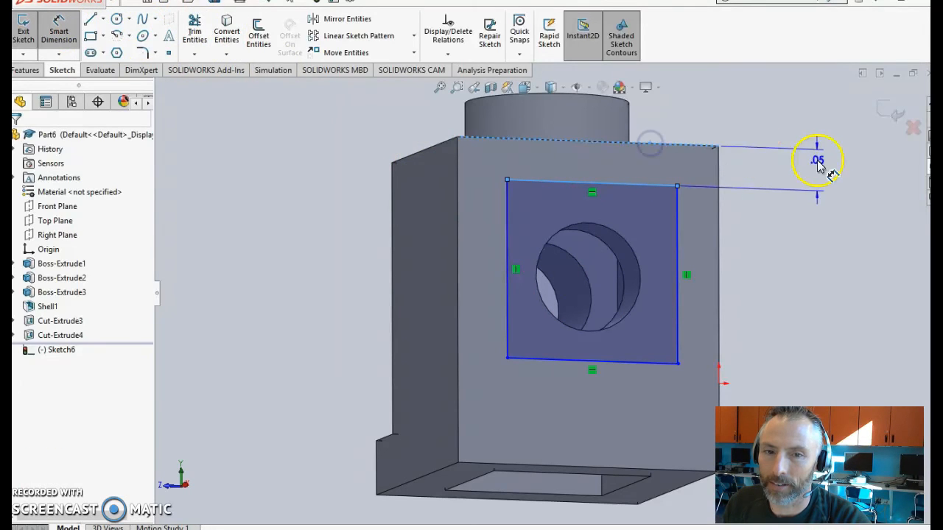
click(817, 165)
text(1/16)
key(Return)
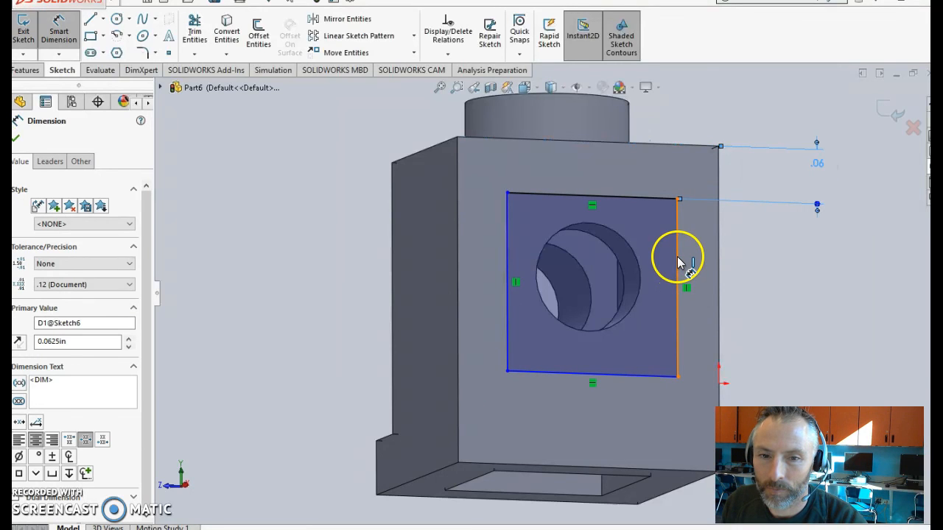
Step: Dimension the distance from the rectangle's vertical edge nearest the origin to the adjacent block edge as 1/16 in
click(676, 257)
click(720, 254)
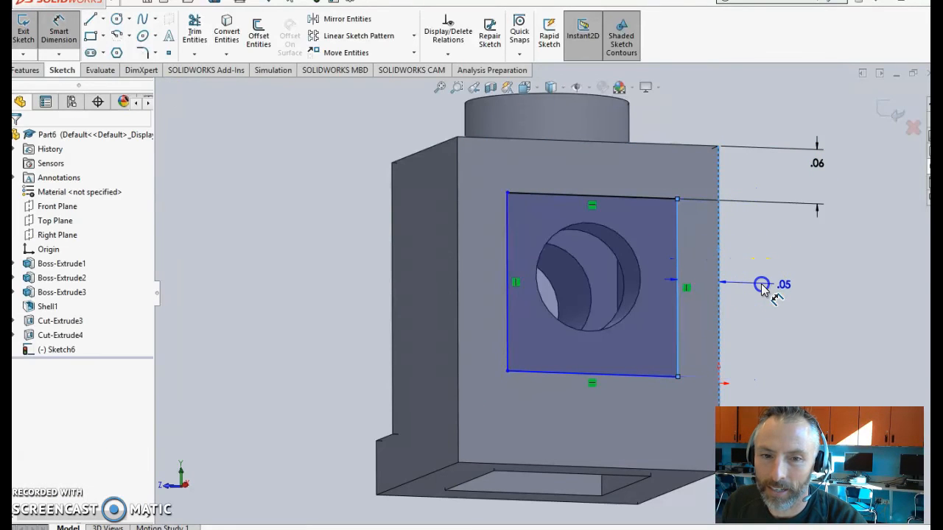
click(762, 289)
text(1/16)
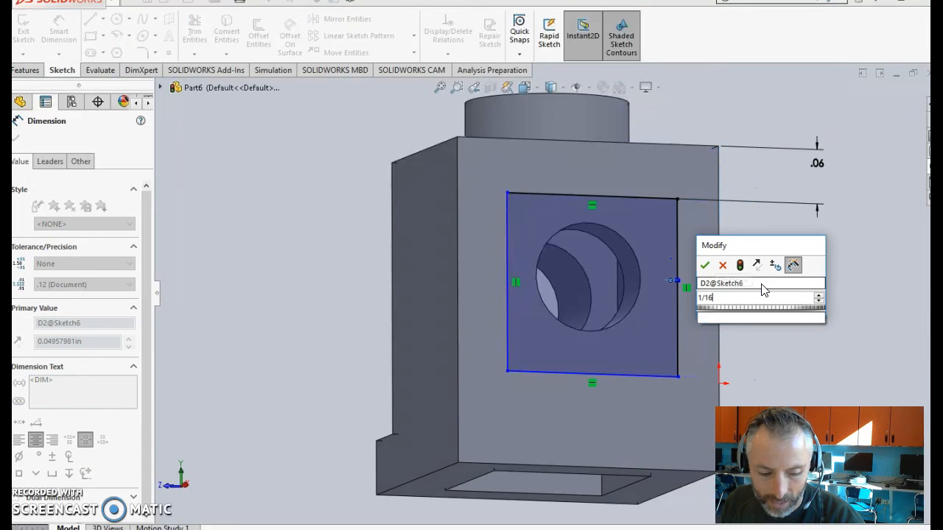
key(Return)
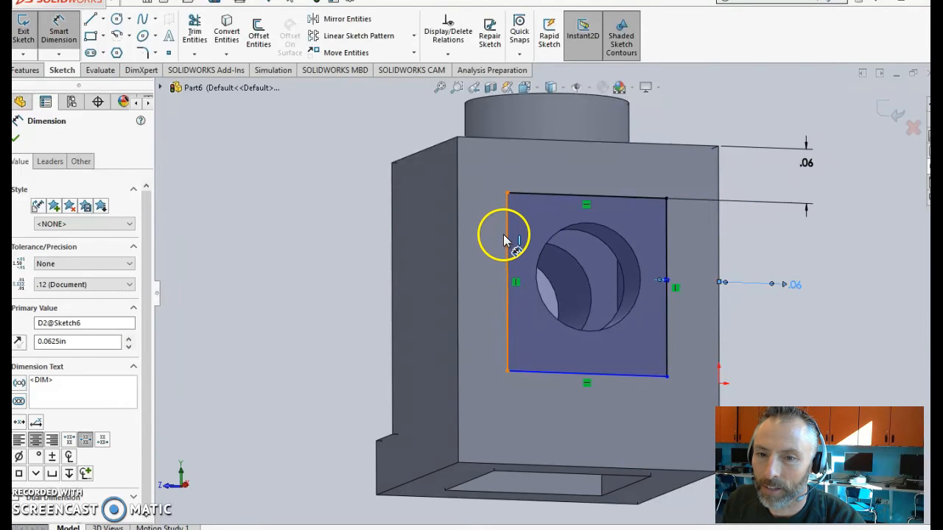
Step: Dimension the distance from the rectangle's vertical edge farthest from the origin to the adjacent block edge as 1/16 in
click(506, 237)
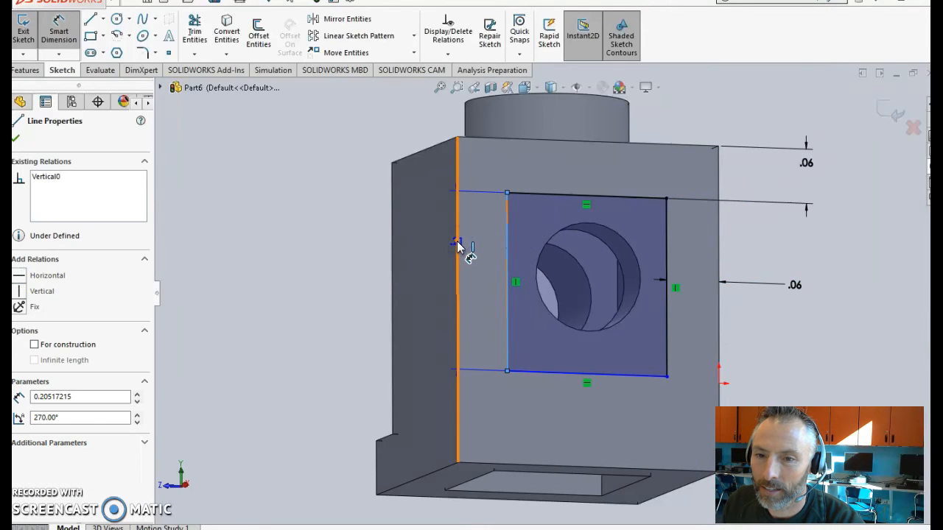
click(457, 247)
click(343, 248)
text(1/16)
key(Return)
click(350, 251)
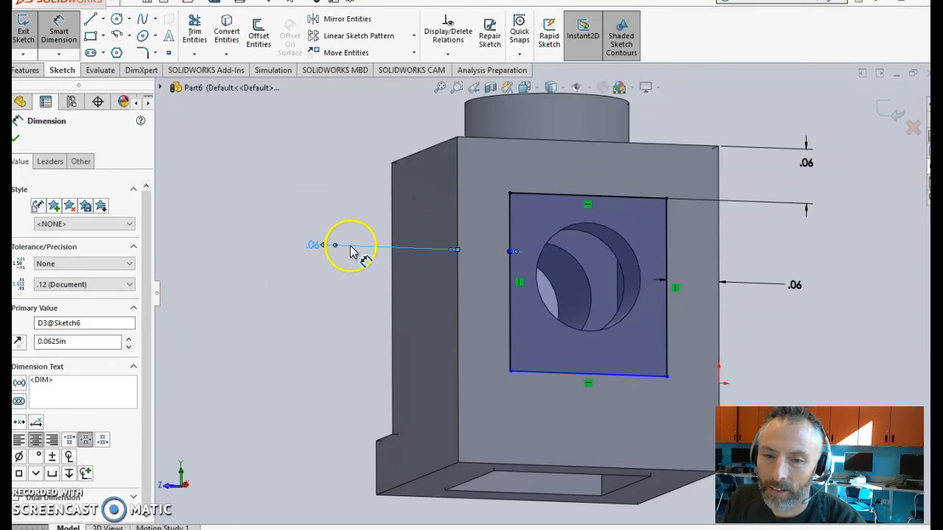
Step: Dimension the rectangle's height between its upper and lower edges as 3/16 in
click(604, 379)
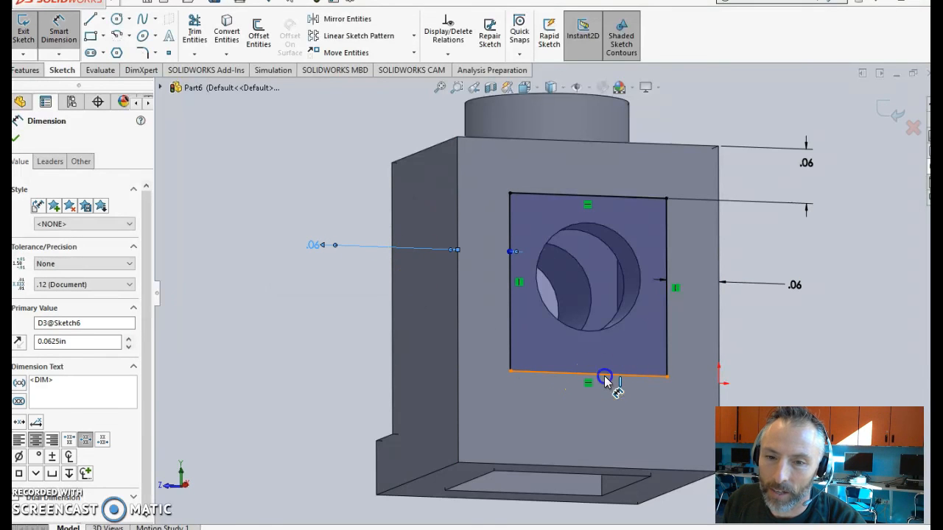
click(615, 200)
click(854, 303)
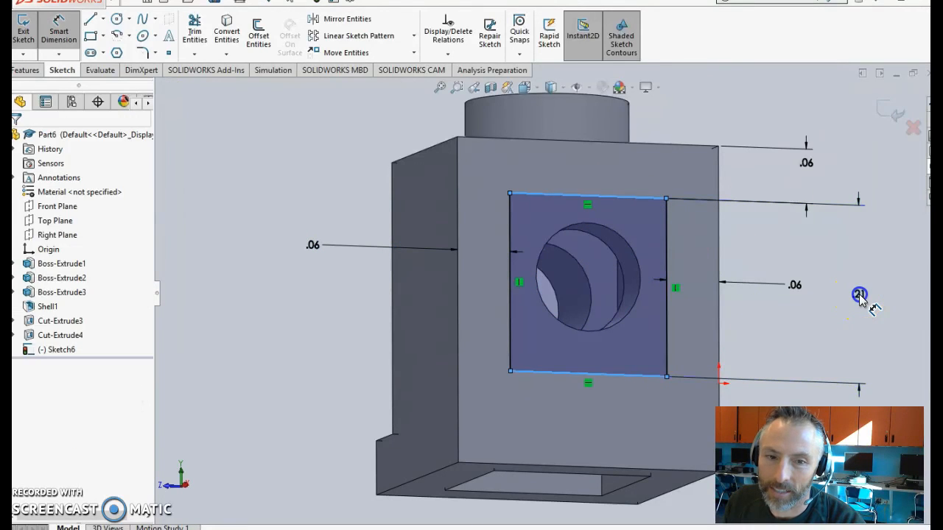
text(3/16)
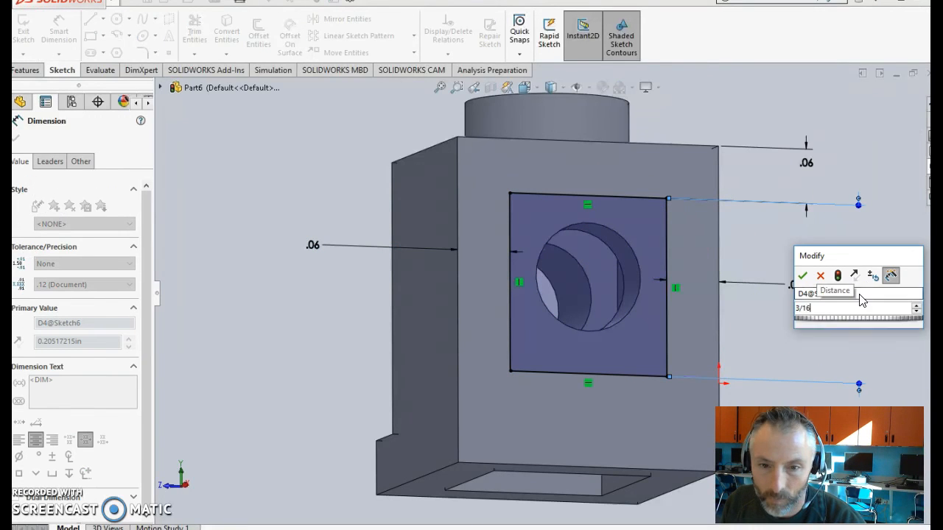
key(Return)
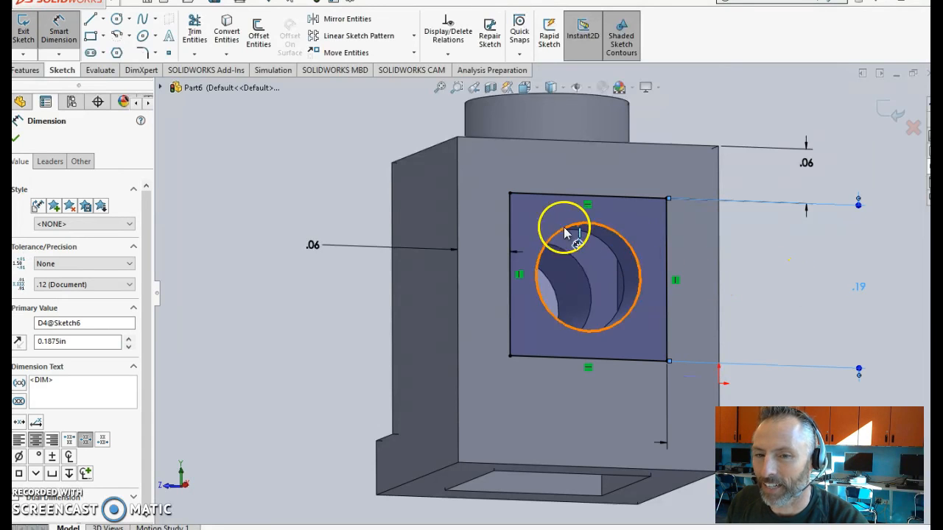
Step: Cut-extrude the rectangle around the hole into the block with a Blind depth of 1/16 in
click(27, 70)
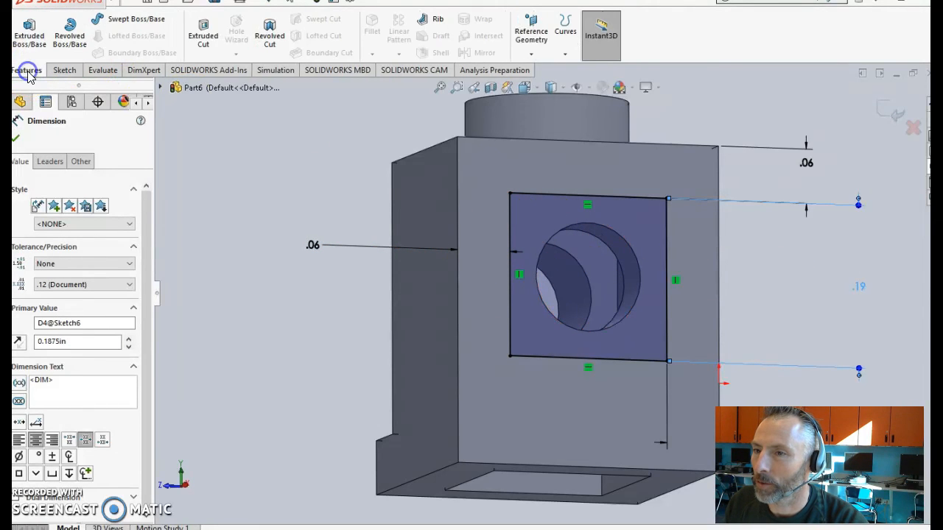
click(203, 35)
mouse_move(400, 294)
middle_down()
mouse_move(374, 236)
mouse_move(381, 160)
mouse_move(360, 137)
mouse_move(326, 211)
middle_up()
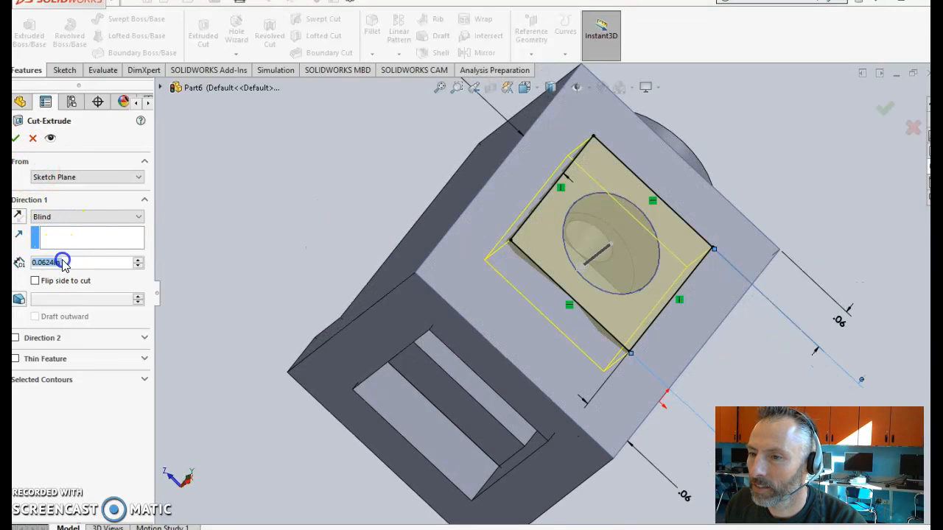
text(1/16)
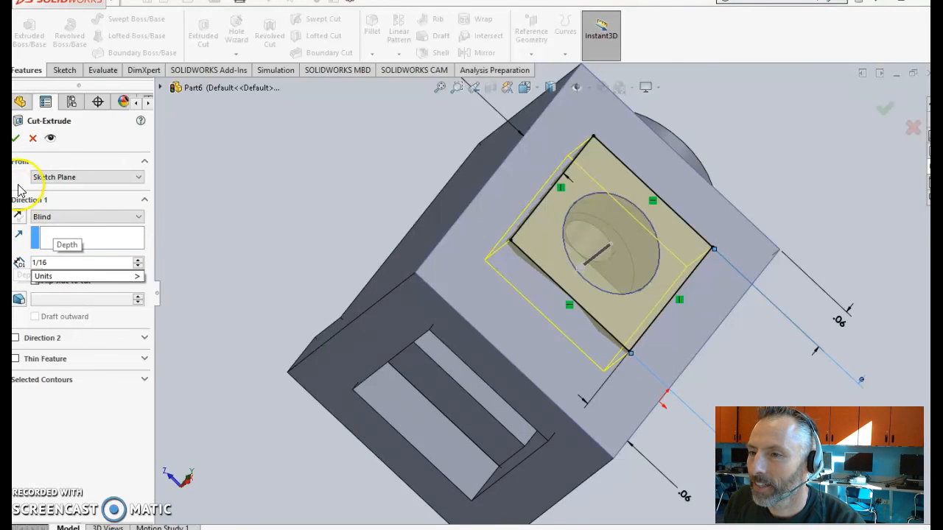
click(17, 139)
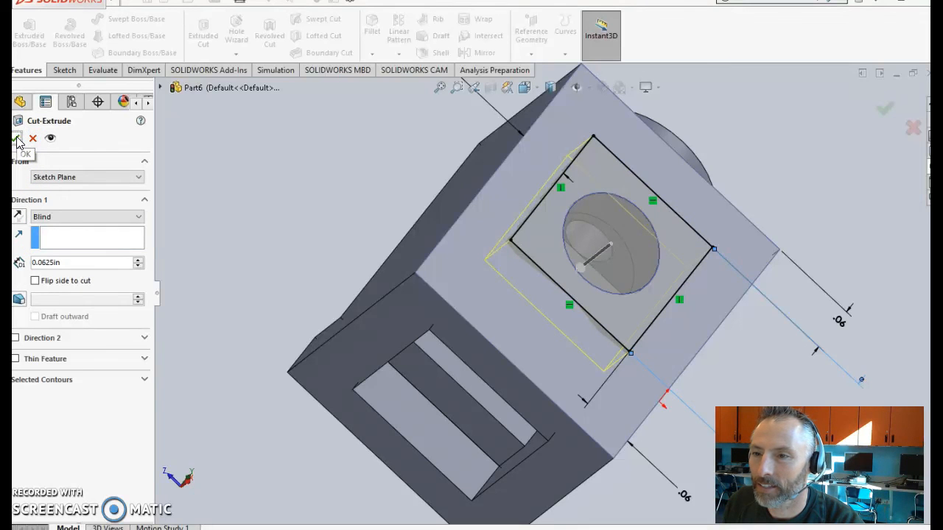
click(16, 140)
mouse_move(202, 169)
middle_down()
mouse_move(209, 230)
mouse_move(139, 268)
mouse_move(110, 243)
mouse_move(101, 224)
mouse_move(168, 211)
mouse_move(210, 250)
mouse_move(252, 258)
mouse_move(298, 244)
mouse_move(317, 265)
mouse_move(326, 307)
mouse_move(292, 345)
mouse_move(273, 318)
mouse_move(282, 293)
mouse_move(316, 299)
mouse_move(343, 291)
mouse_move(351, 270)
mouse_move(336, 319)
mouse_move(319, 325)
middle_up()
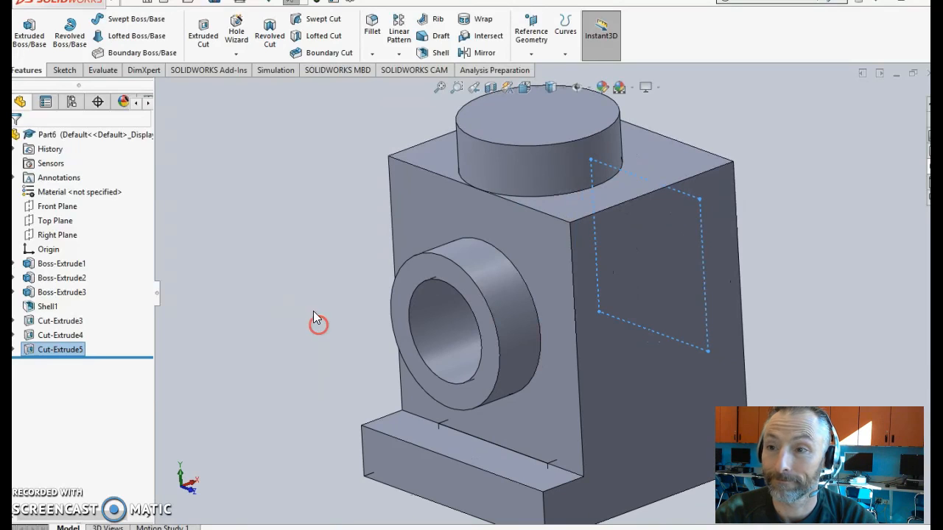